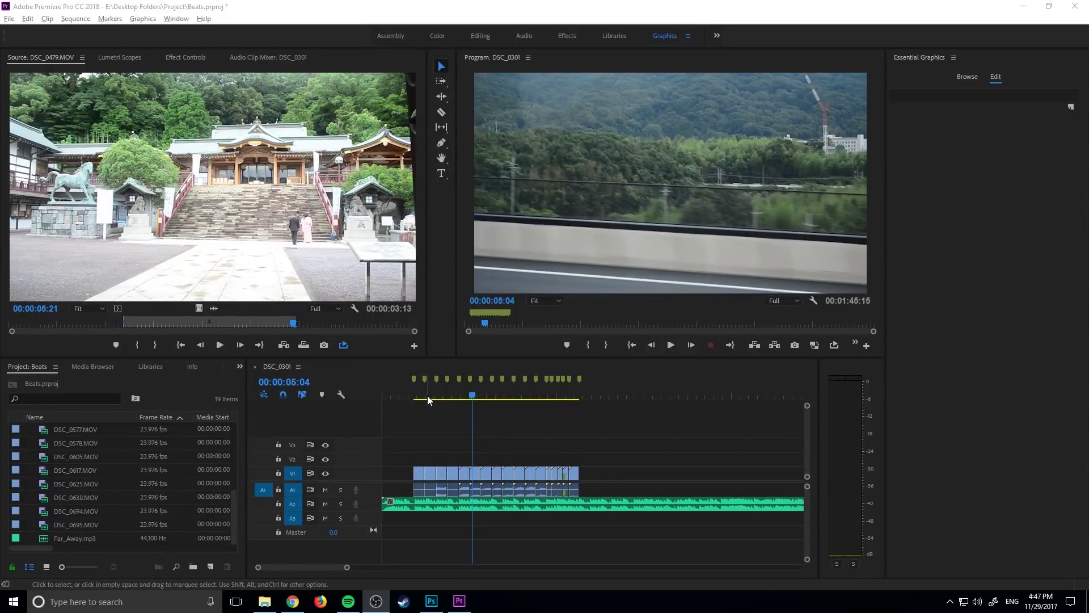
# - Play the current sequence from near its start, then stop playback
pyautogui.click(411, 396)
pyautogui.moveTo(410, 396); pyautogui.dragTo(409, 396)
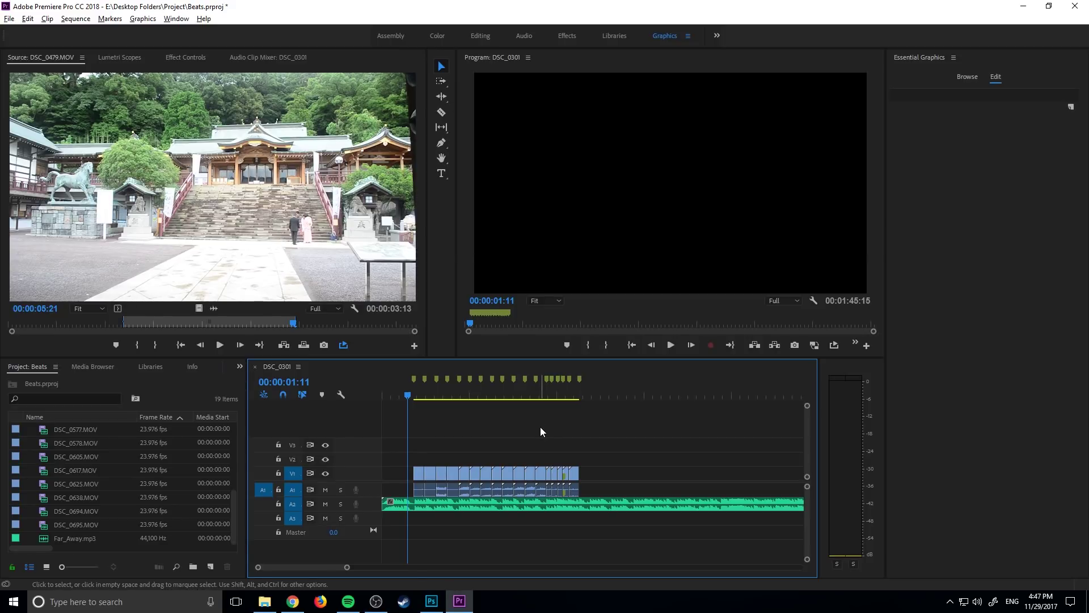
pyautogui.press('space')
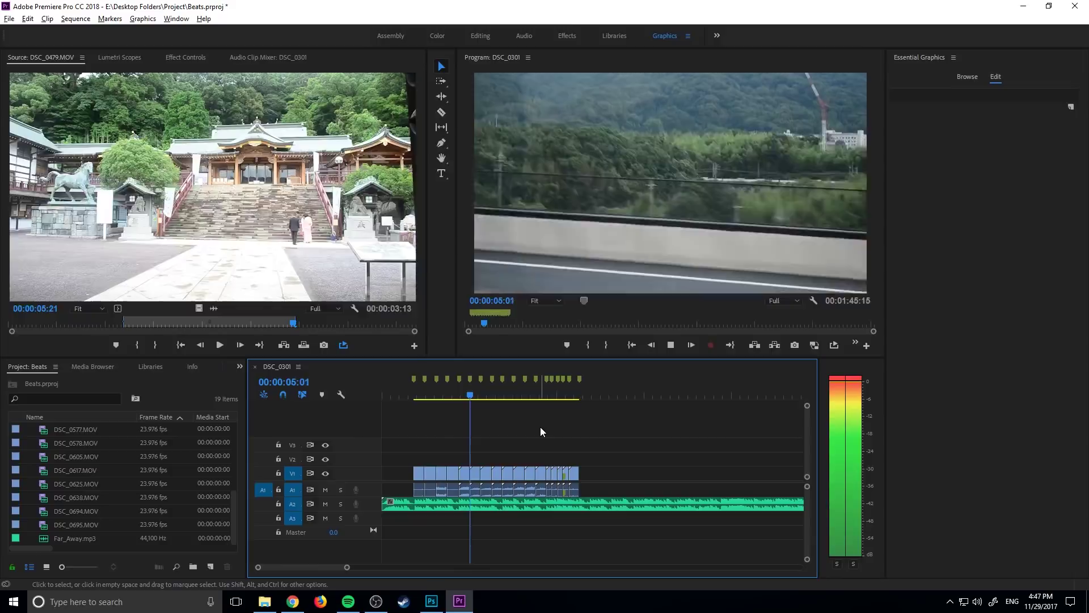
pyautogui.press('space')
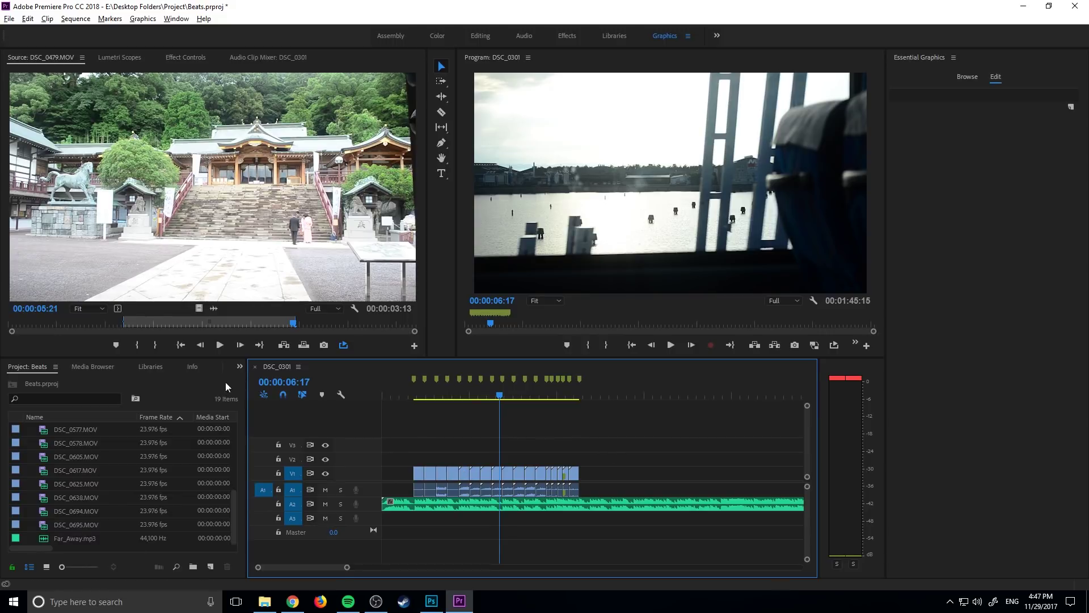
# - Create a new sequence, Sequence 02, with the default settings
pyautogui.click(9, 18)
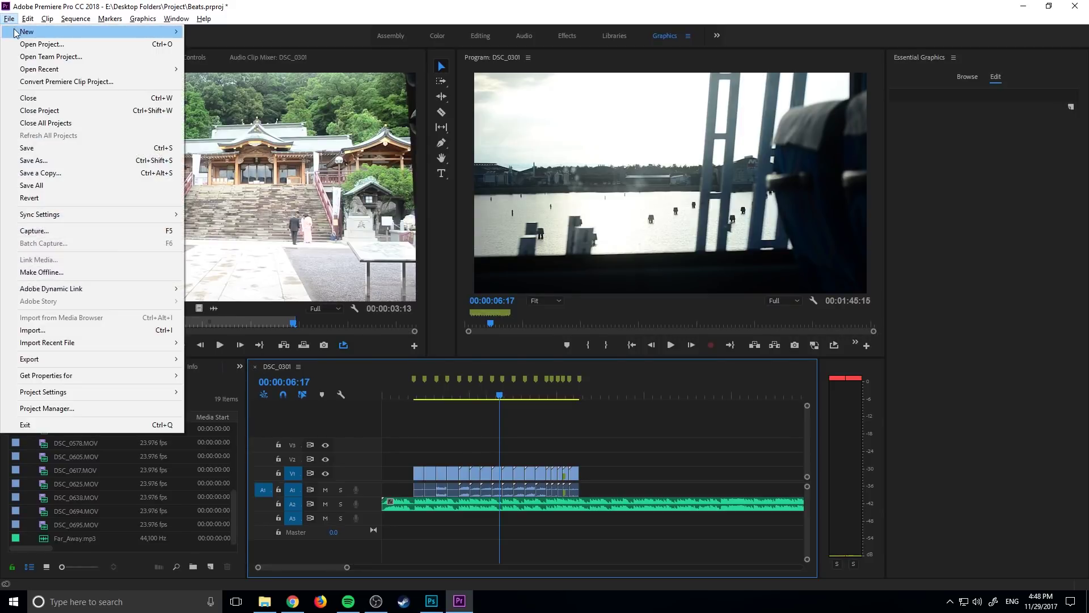
pyautogui.moveTo(29, 36)
pyautogui.click(215, 57)
pyautogui.click(631, 481)
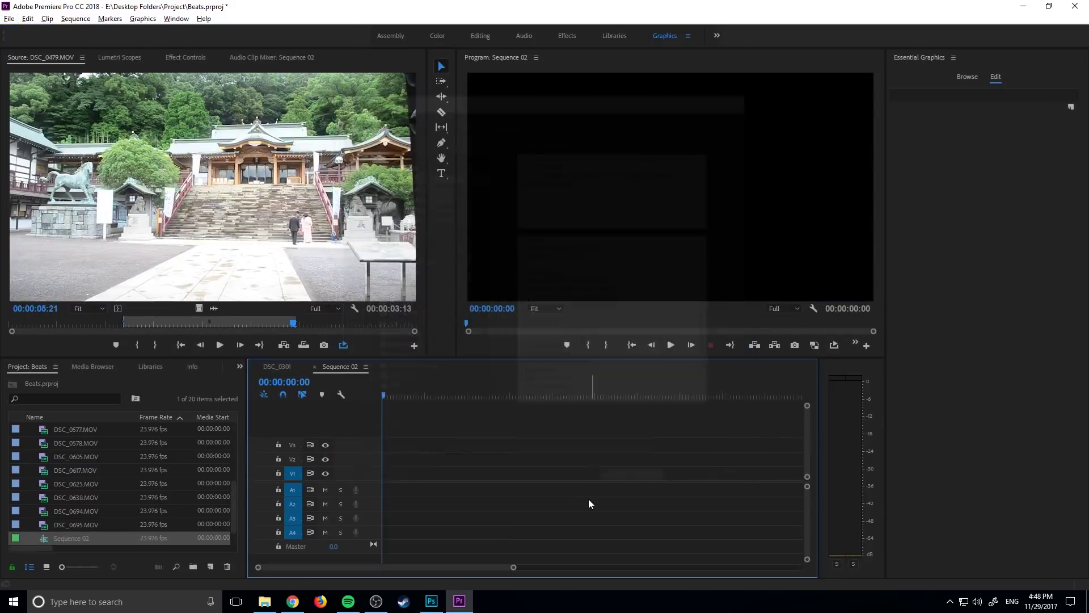
# - Place DSC_0301.MOV at the start of Sequence 02, then undo it so the sequence stays empty
pyautogui.scroll(-1, 109, 488)
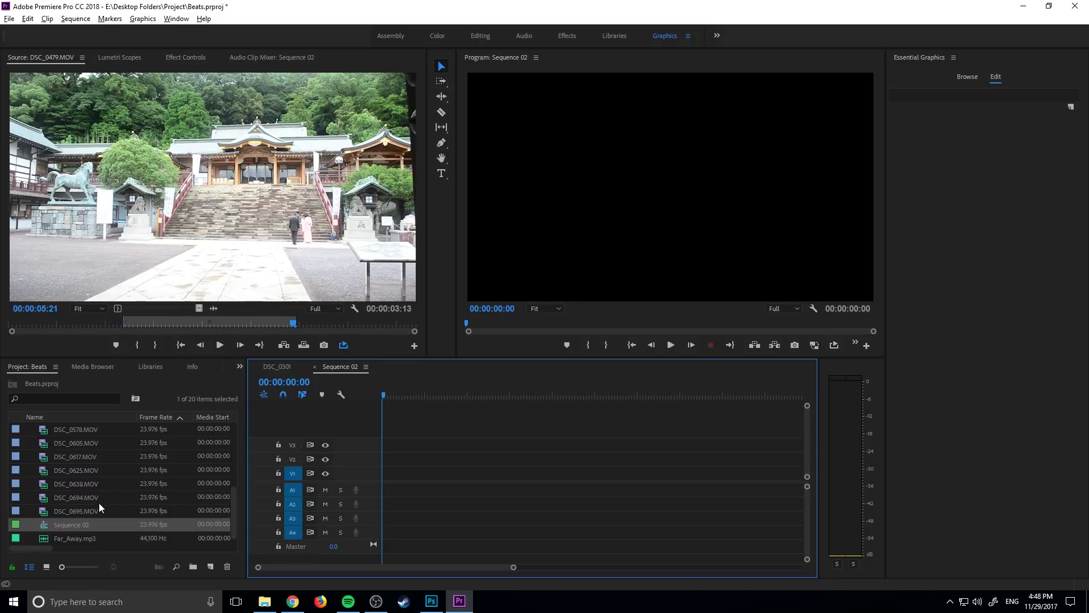
pyautogui.scroll(5, 80, 482)
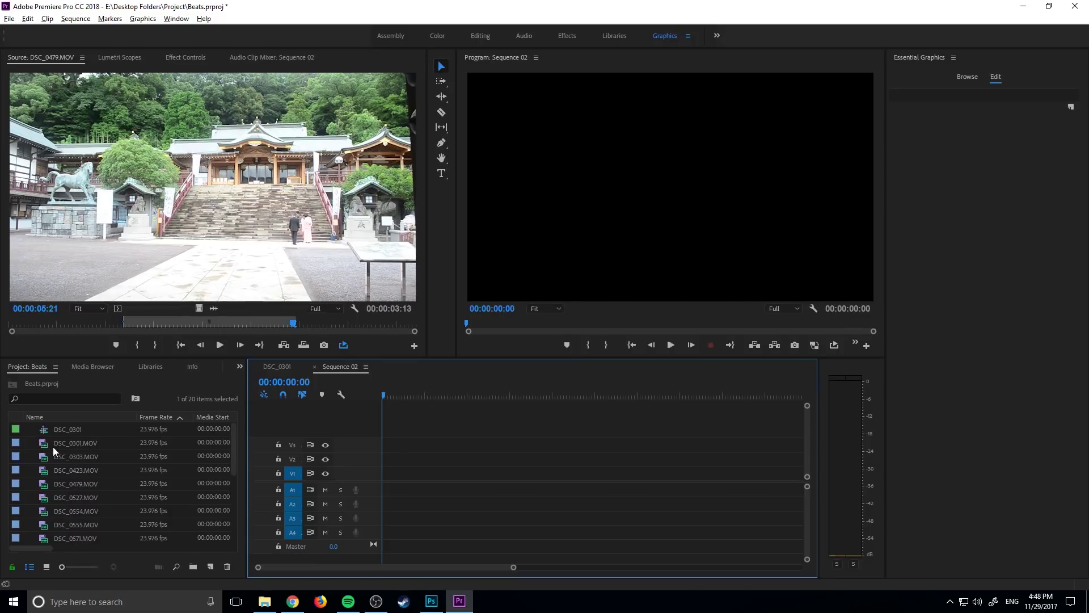
pyautogui.moveTo(53, 447); pyautogui.dragTo(397, 476)
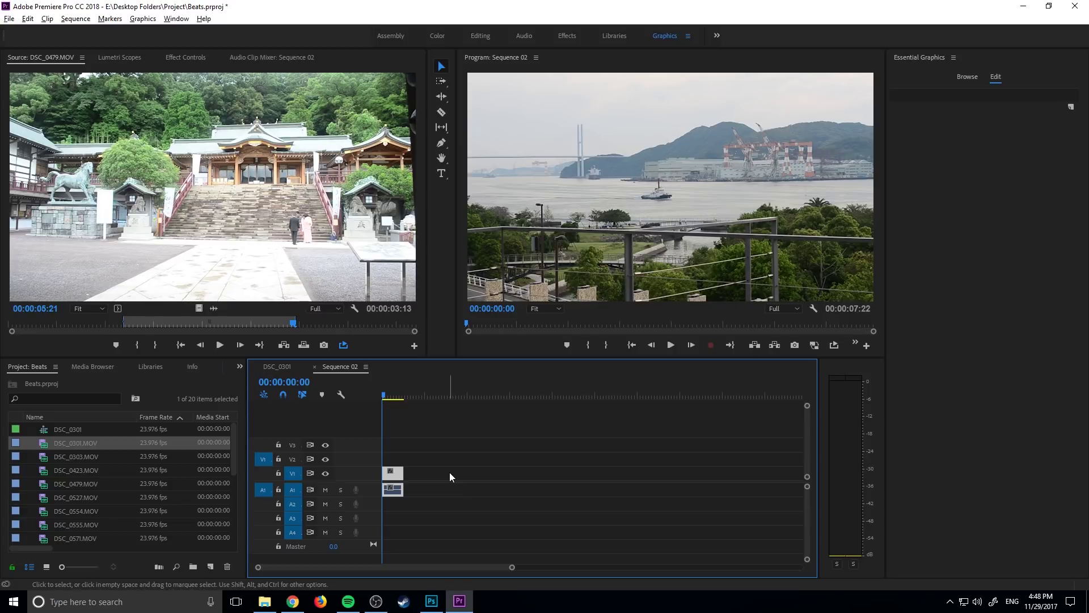
pyautogui.hotkey('ctrl', 'z')
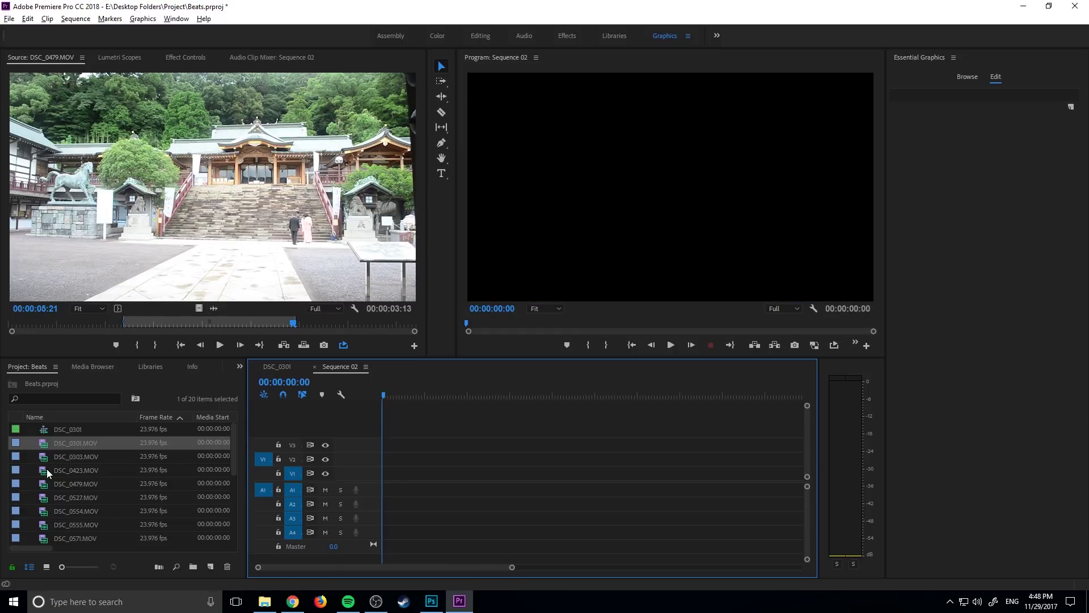
pyautogui.scroll(-4, 46, 469)
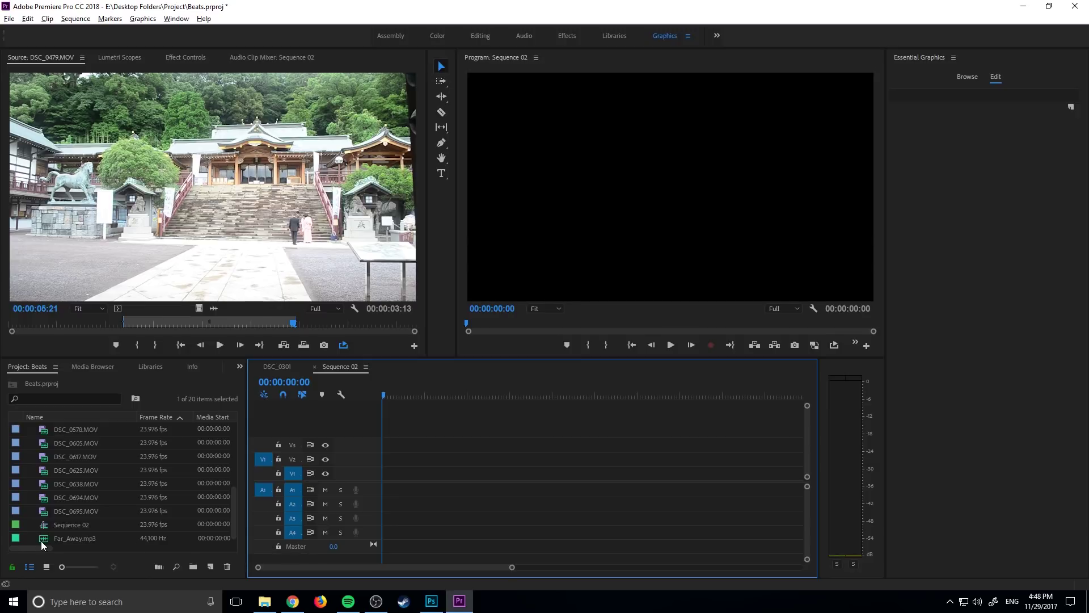
# - Drop Far_Away.mp3 onto track A3 of Sequence 02 and play a few seconds of it
pyautogui.moveTo(41, 538); pyautogui.dragTo(386, 529)
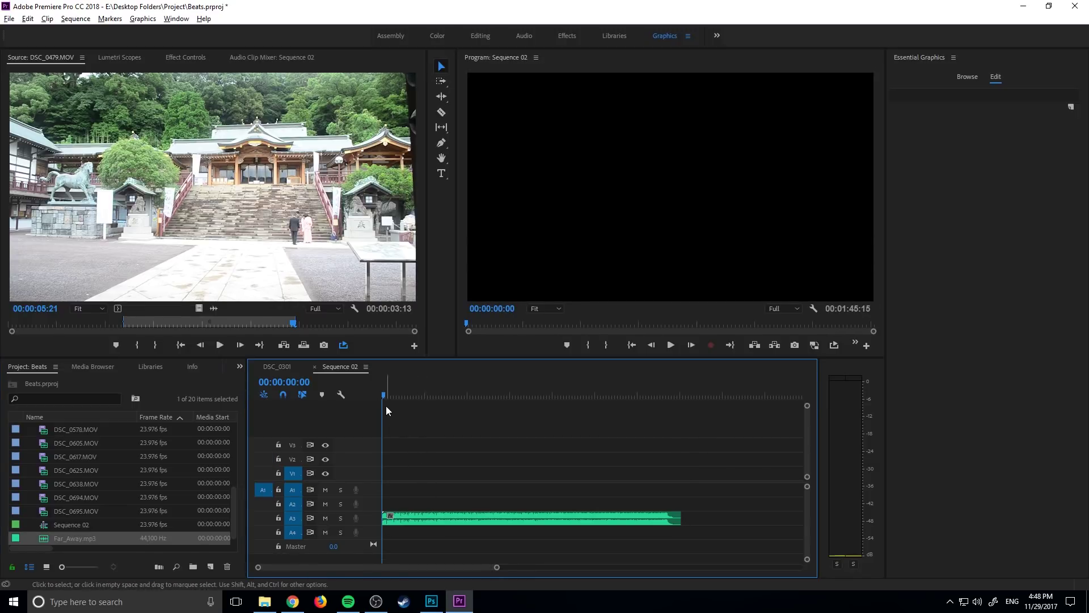
pyautogui.press('space')
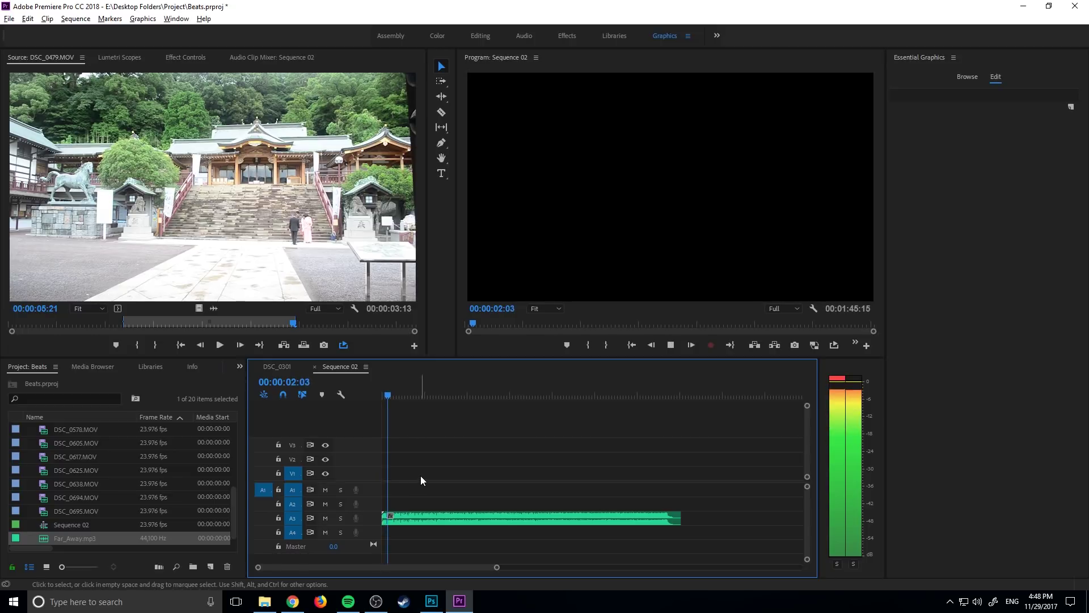
pyautogui.press('space')
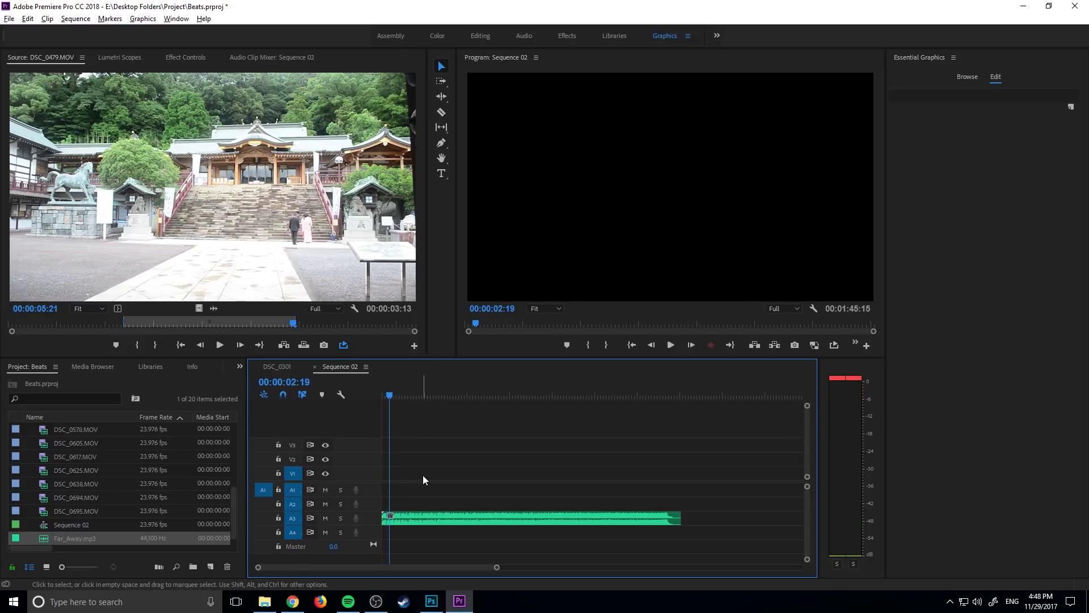
pyautogui.keyDown('alt'); pyautogui.scroll(3, 438, 487); pyautogui.keyUp('alt')
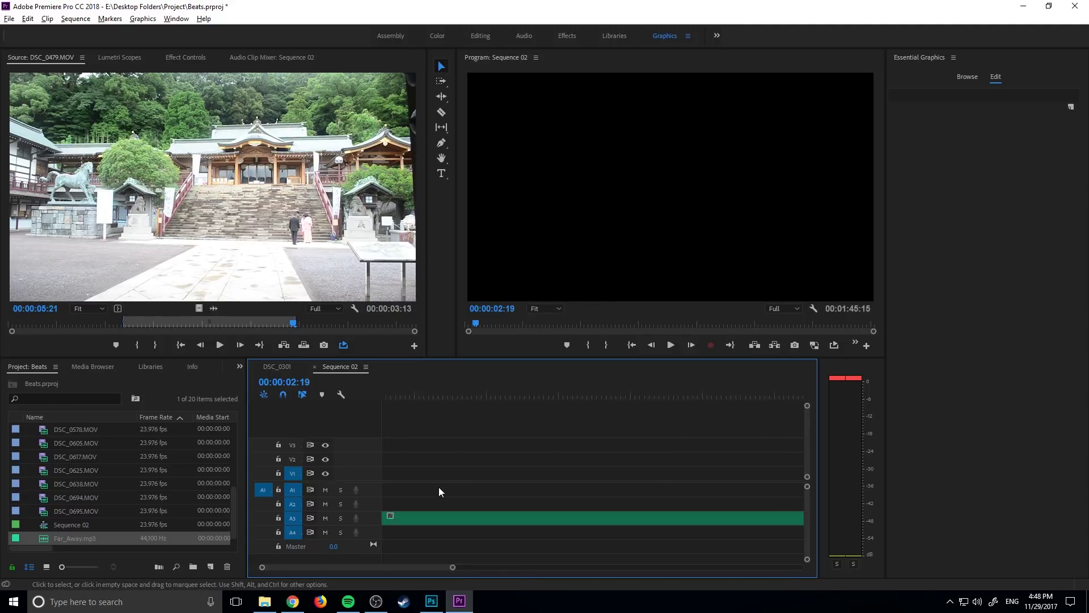
pyautogui.click(432, 396)
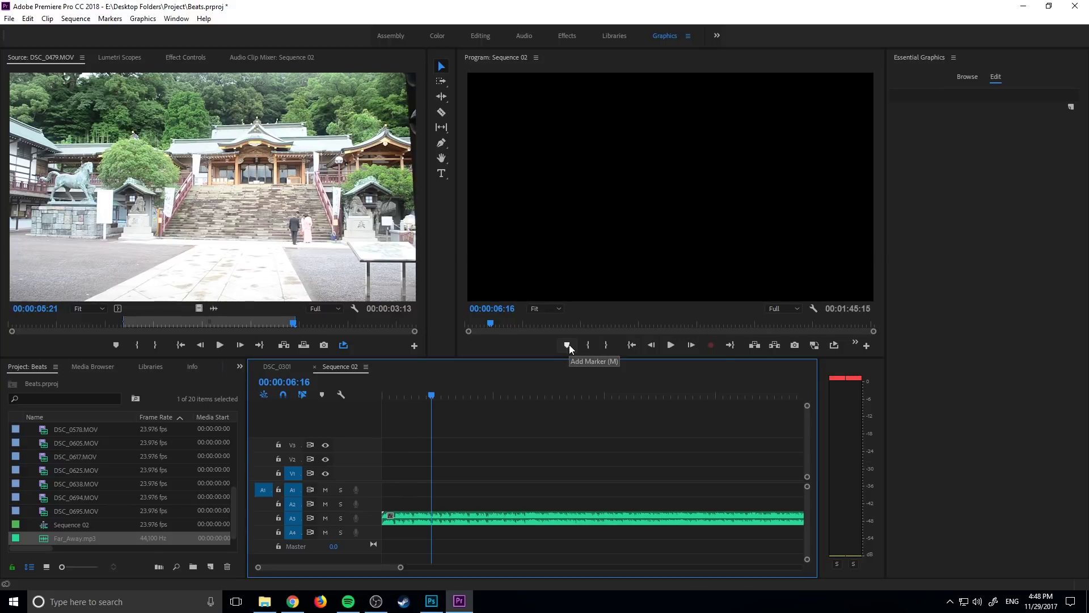
pyautogui.click(9, 18)
pyautogui.moveTo(28, 18)
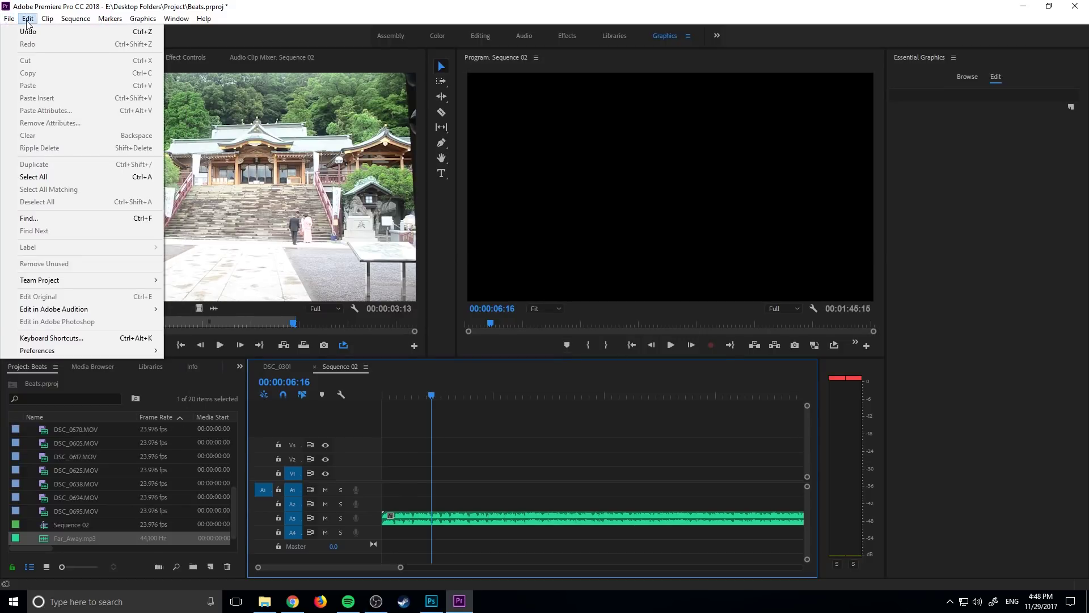
pyautogui.click(54, 338)
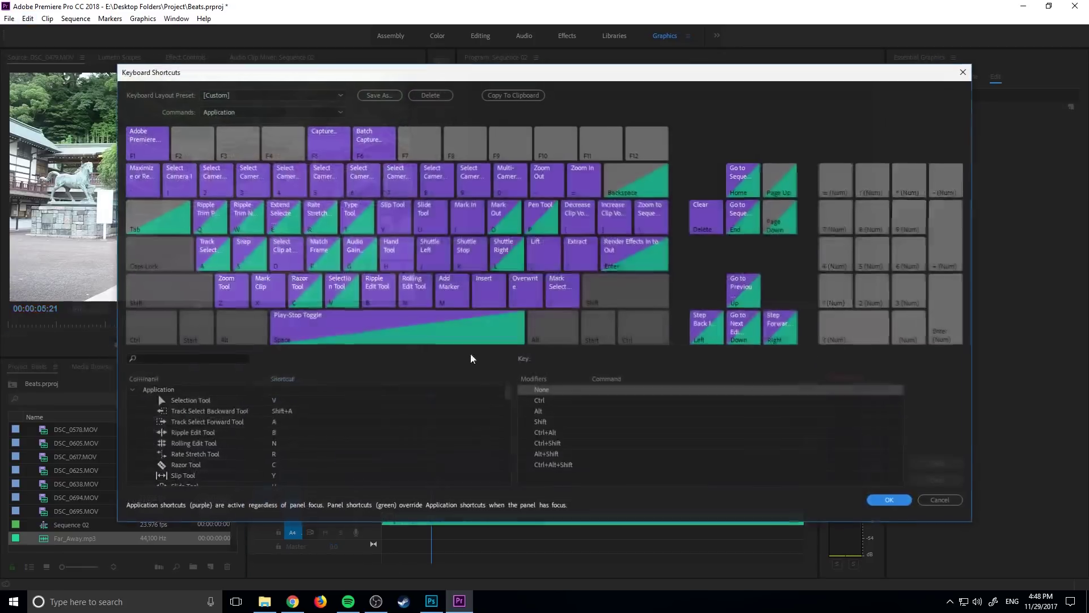
pyautogui.click(195, 359)
pyautogui.write('ADD MARK')
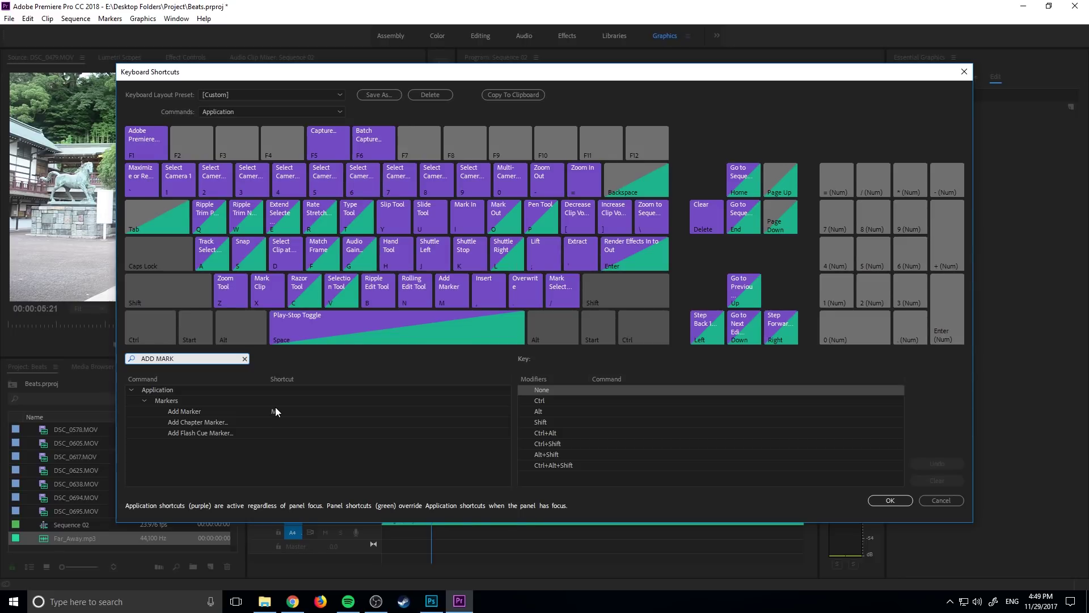
pyautogui.click(890, 500)
# - Return the playhead to the start of Sequence 02, leaving the music clip unselected
pyautogui.click(394, 396)
pyautogui.moveTo(395, 395); pyautogui.dragTo(370, 404)
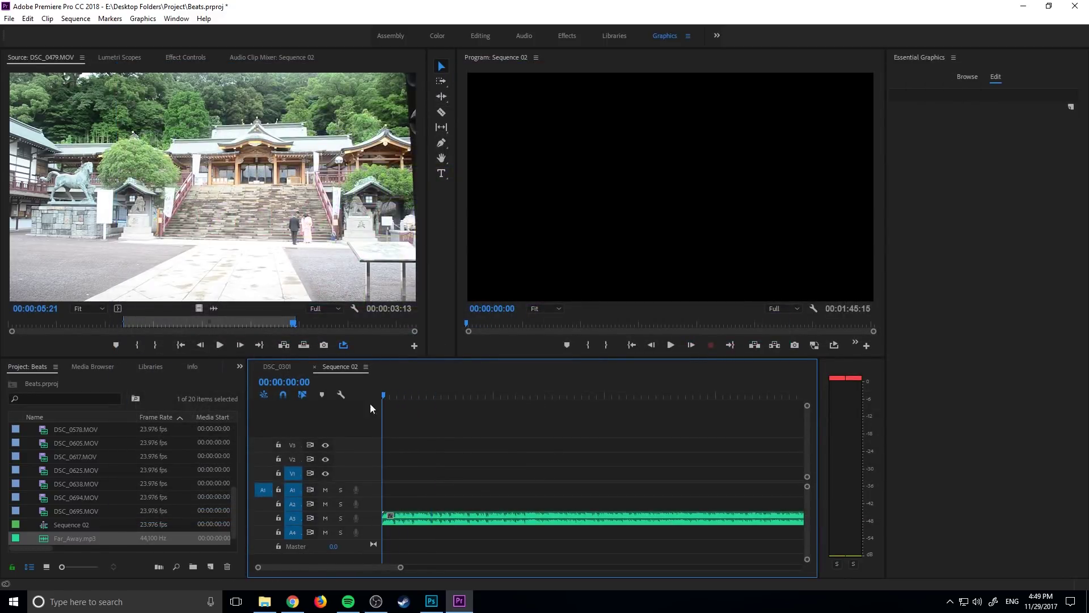
pyautogui.click(427, 517)
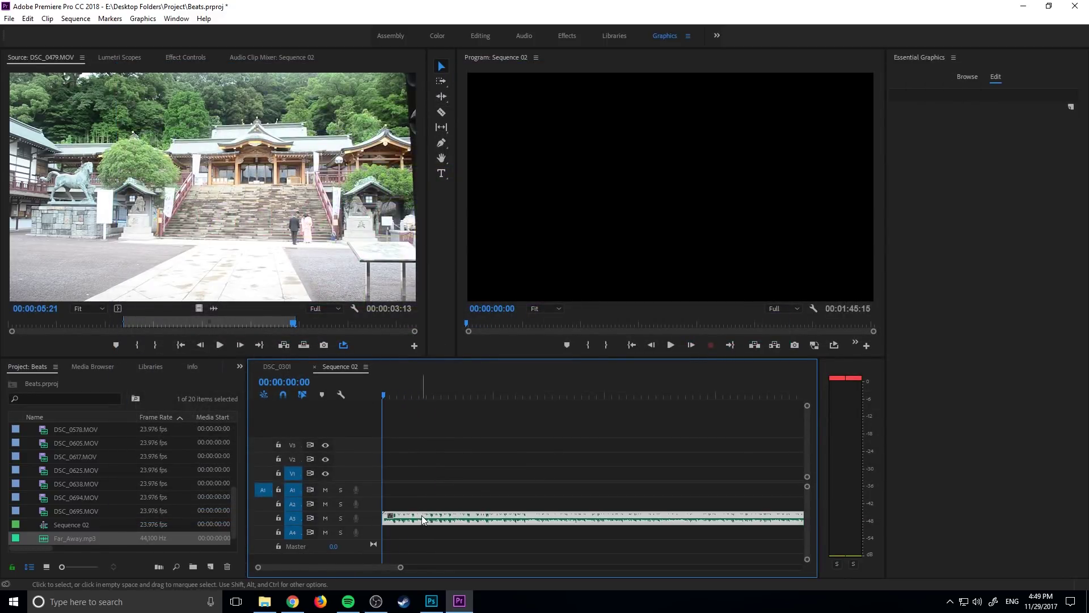
pyautogui.click(422, 441)
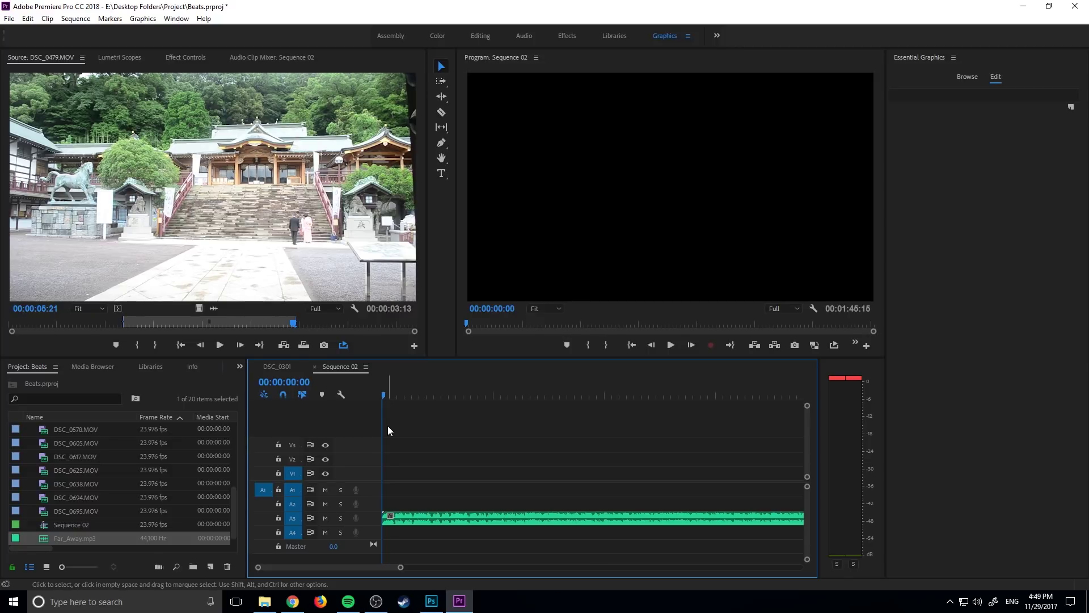
# - Play the music and press M on each beat to drop markers, then stop playback
pyautogui.press('space')
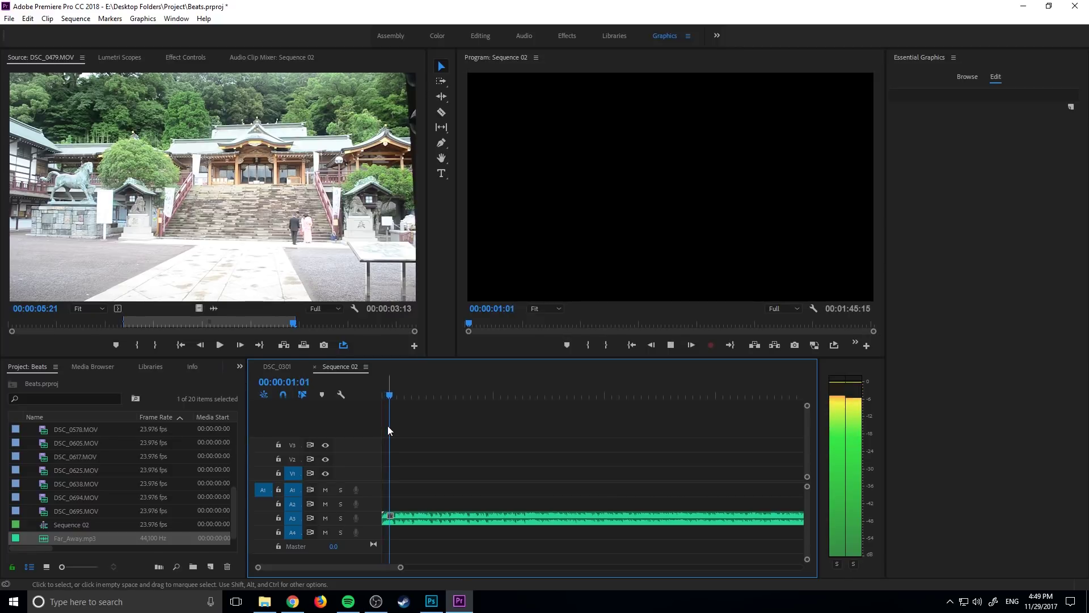
pyautogui.press('m')
pyautogui.press('m')
pyautogui.press('m')
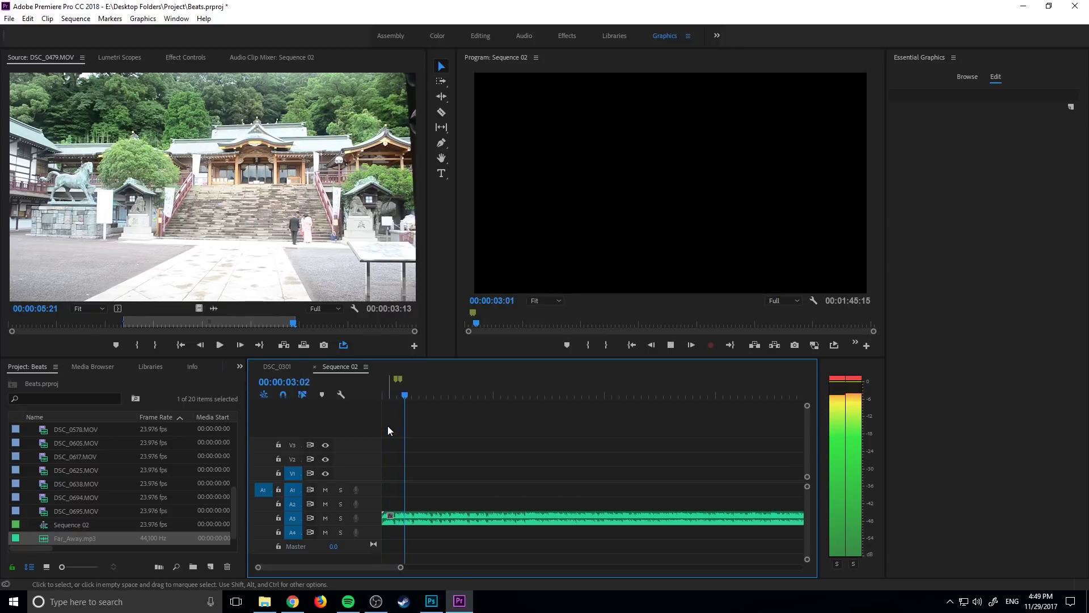
pyautogui.press('m')
pyautogui.press('m')
pyautogui.press('m')
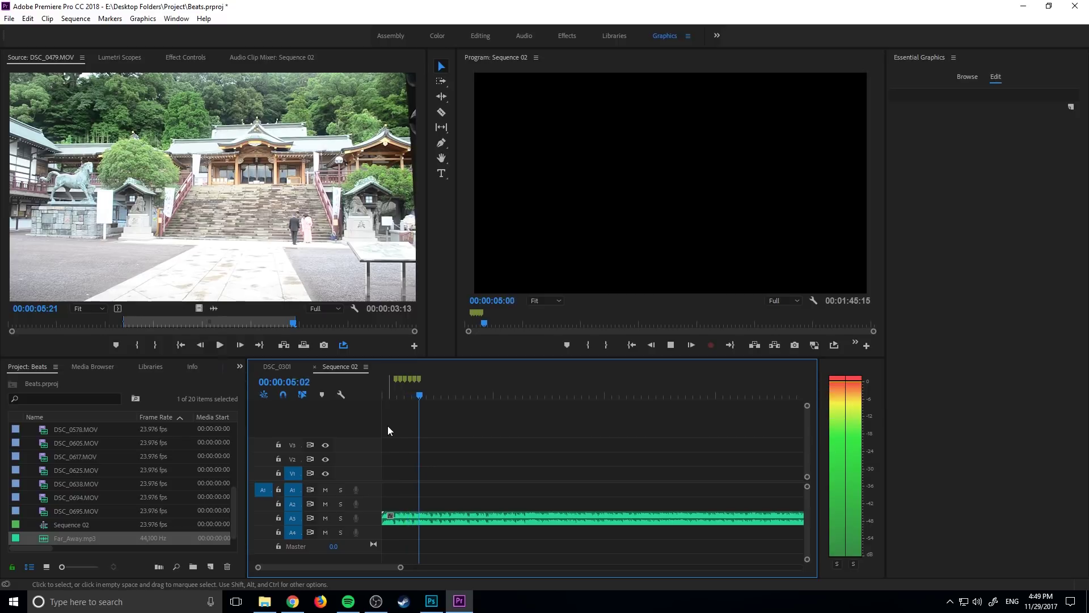
pyautogui.press('m')
pyautogui.press('m')
pyautogui.press('m')
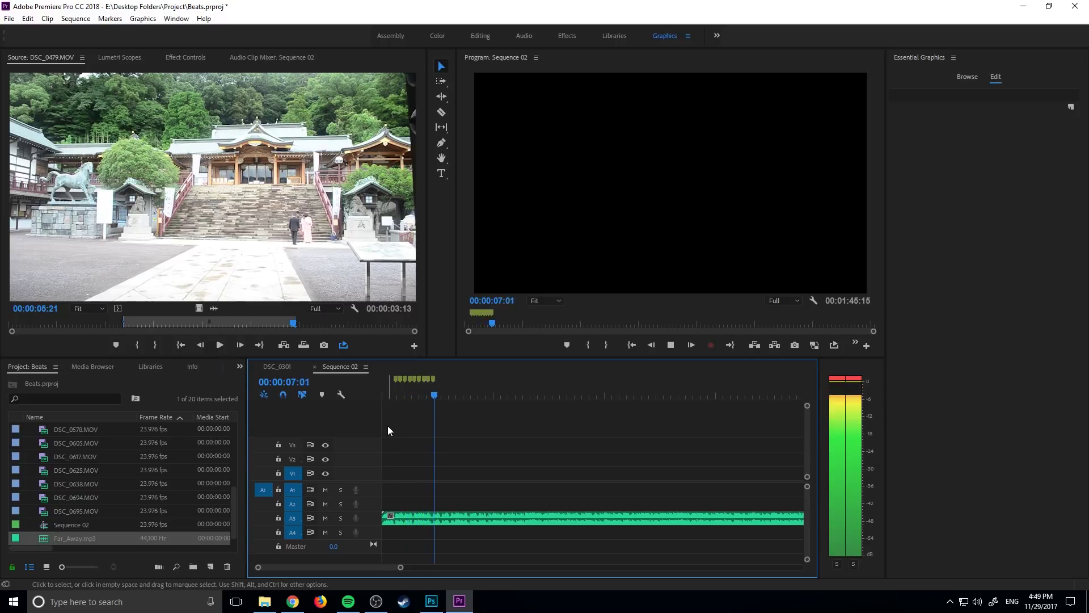
pyautogui.press('m')
pyautogui.press('m')
pyautogui.press('m')
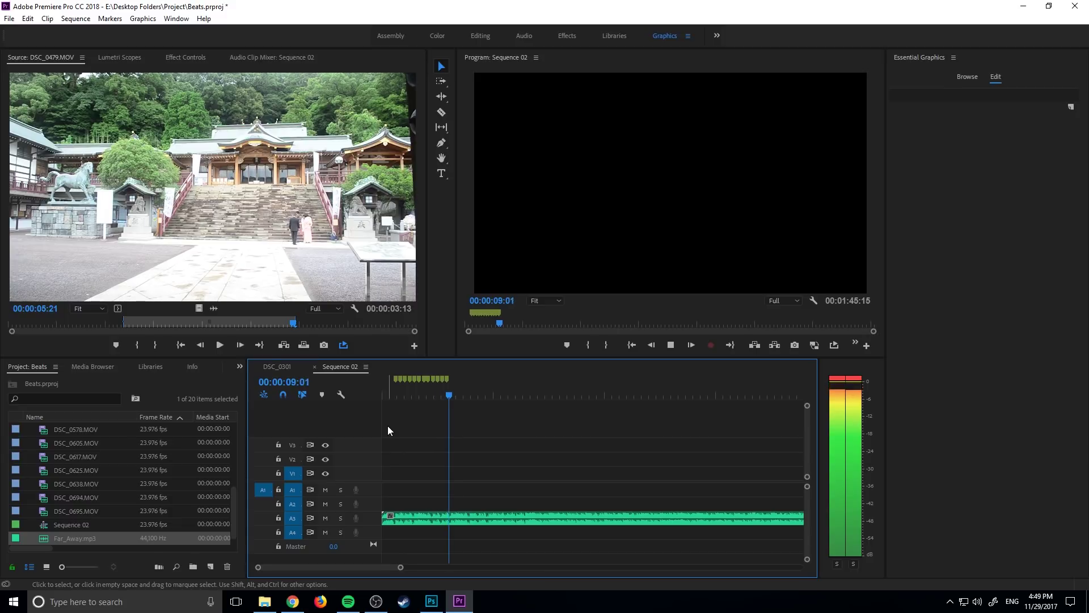
pyautogui.press('m')
pyautogui.press('m')
pyautogui.press('m')
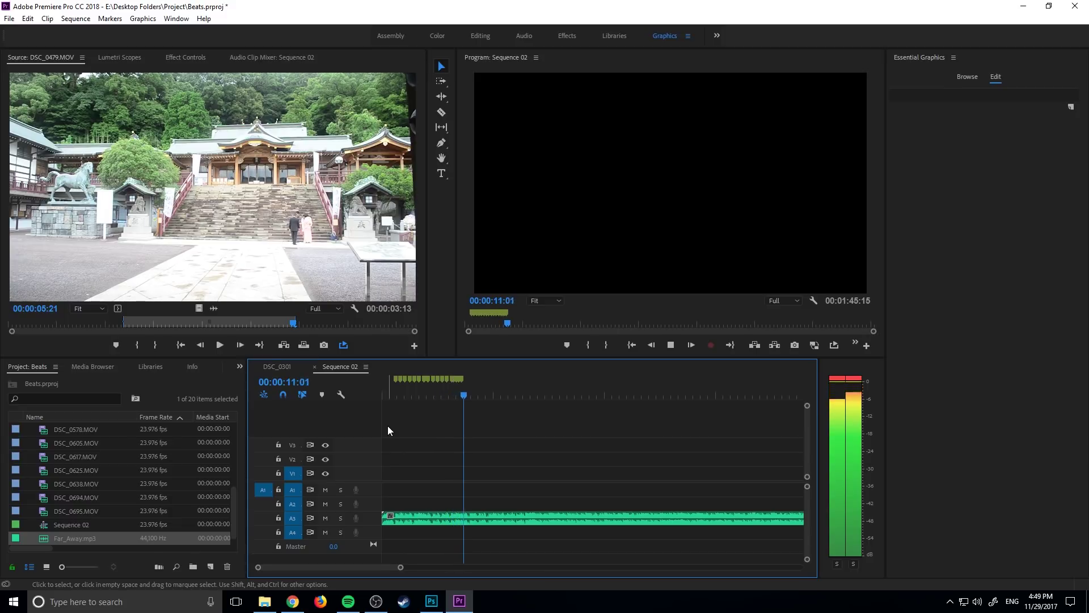
pyautogui.press('space')
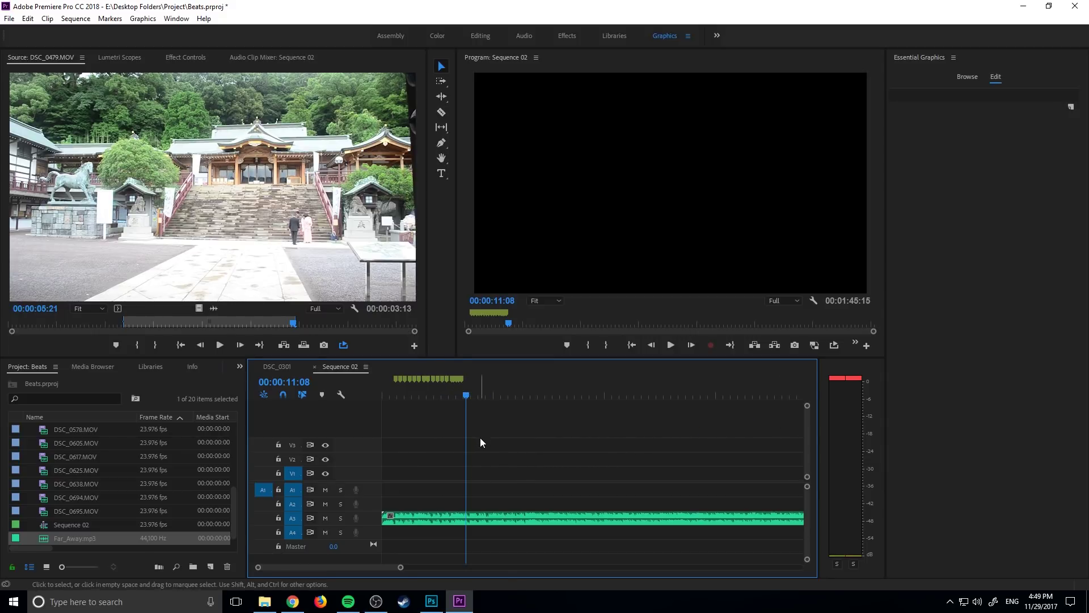
pyautogui.scroll(1, 442, 437)
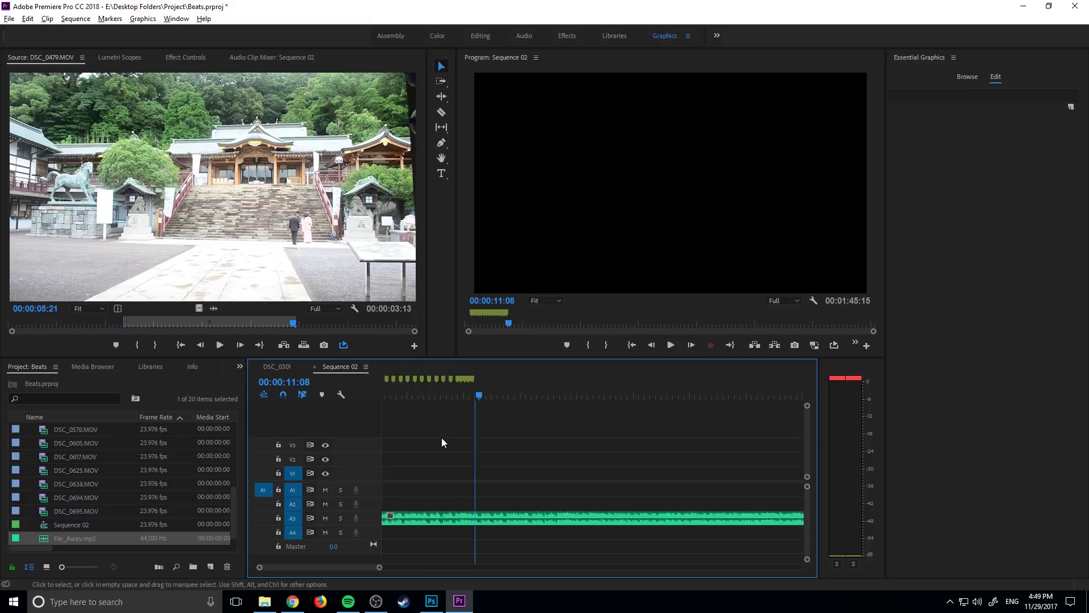
pyautogui.scroll(1, 442, 437)
# - Zoom the timeline to spread out the beat markers and return the playhead to 00:00:00:00
pyautogui.moveTo(337, 565); pyautogui.dragTo(308, 567)
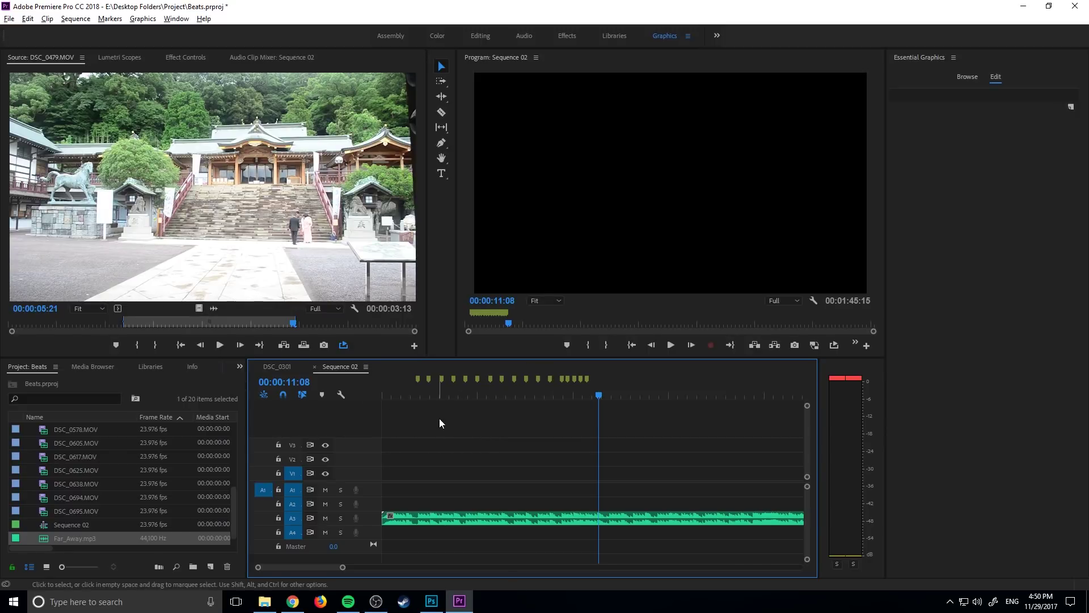
pyautogui.moveTo(402, 388); pyautogui.dragTo(380, 388)
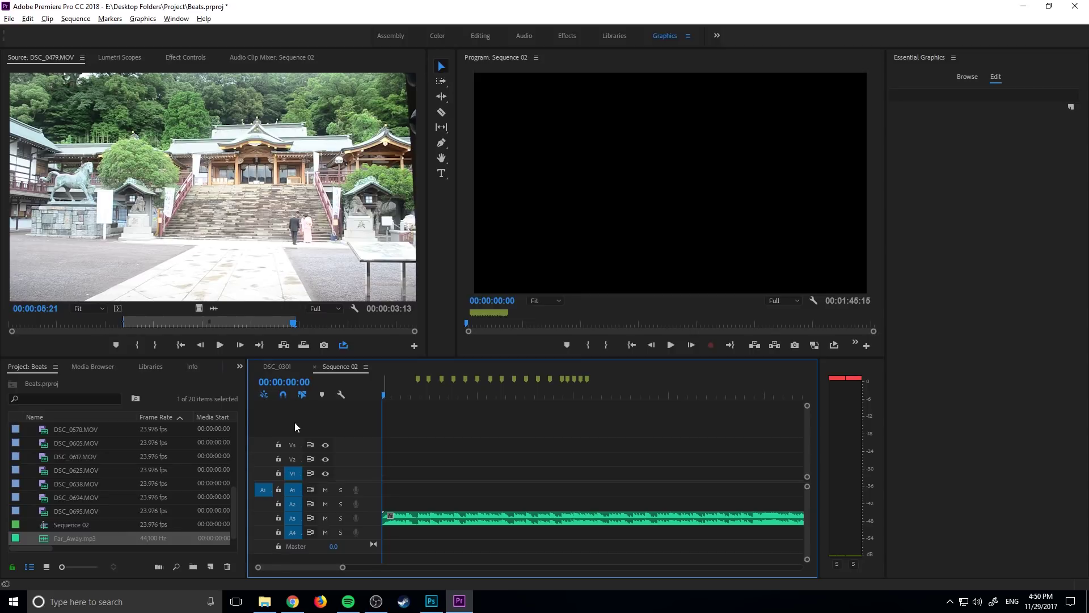
pyautogui.scroll(4, 85, 469)
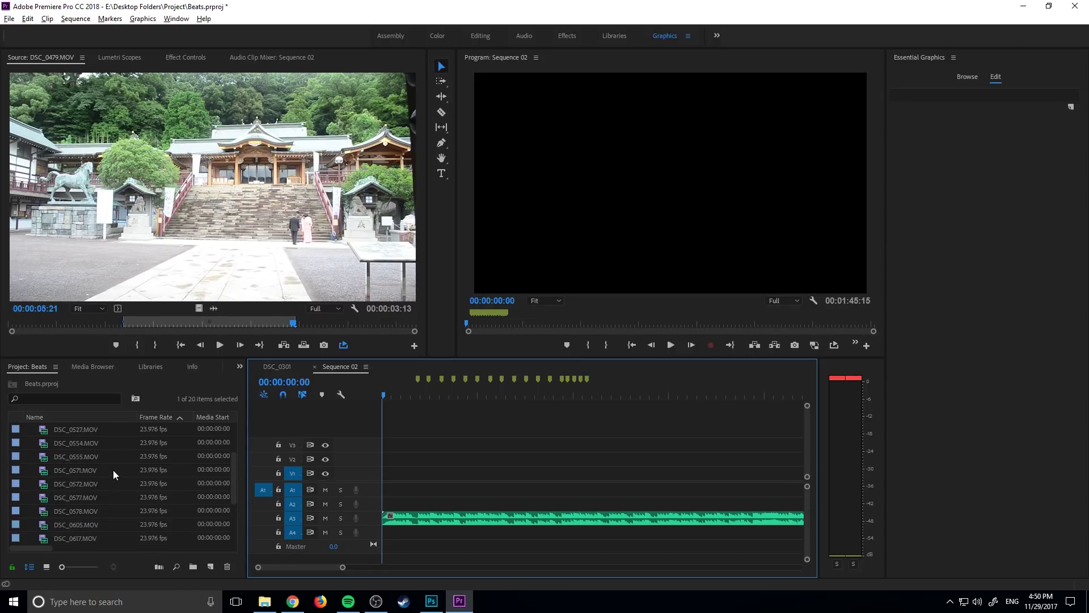
pyautogui.scroll(1, 131, 471)
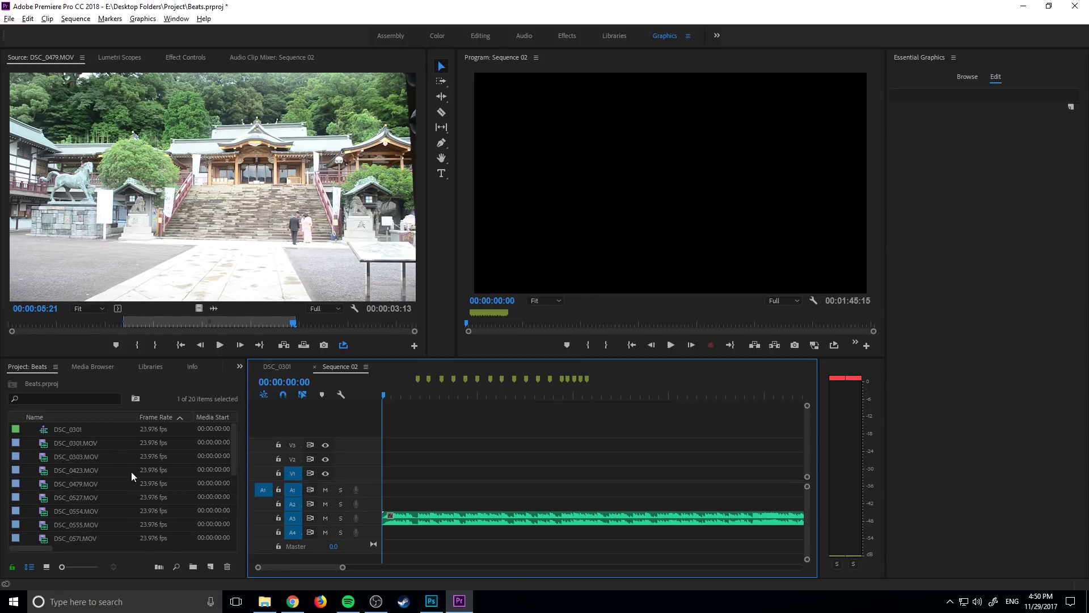
# - Preview DSC_0301.MOV in the Source monitor, then load DSC_0527.MOV
pyautogui.click(108, 444)
pyautogui.doubleClick(81, 443)
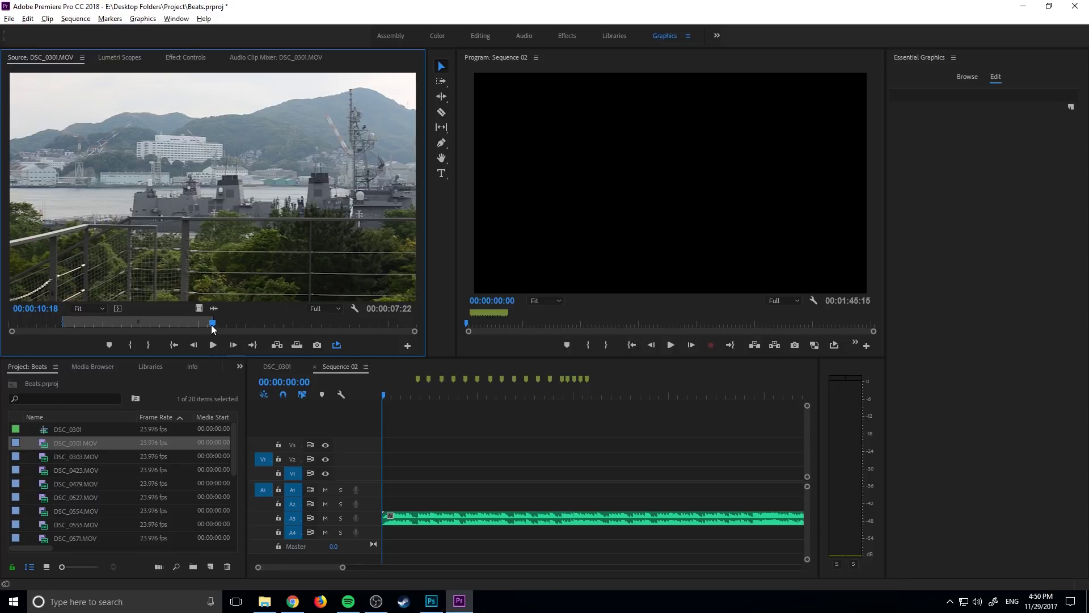
pyautogui.moveTo(211, 323); pyautogui.dragTo(61, 328)
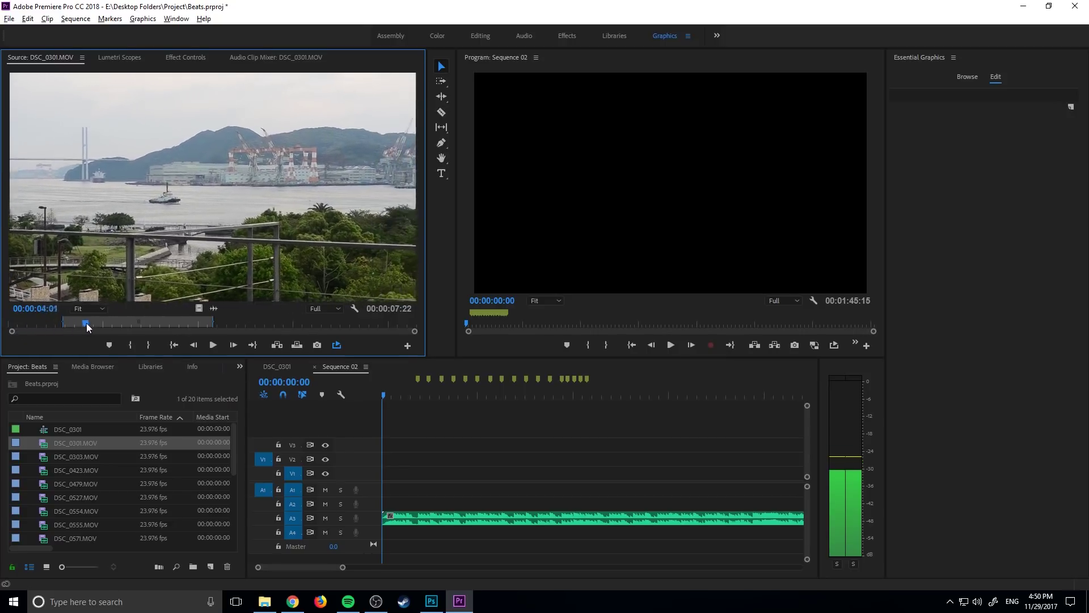
pyautogui.moveTo(86, 322); pyautogui.dragTo(168, 323)
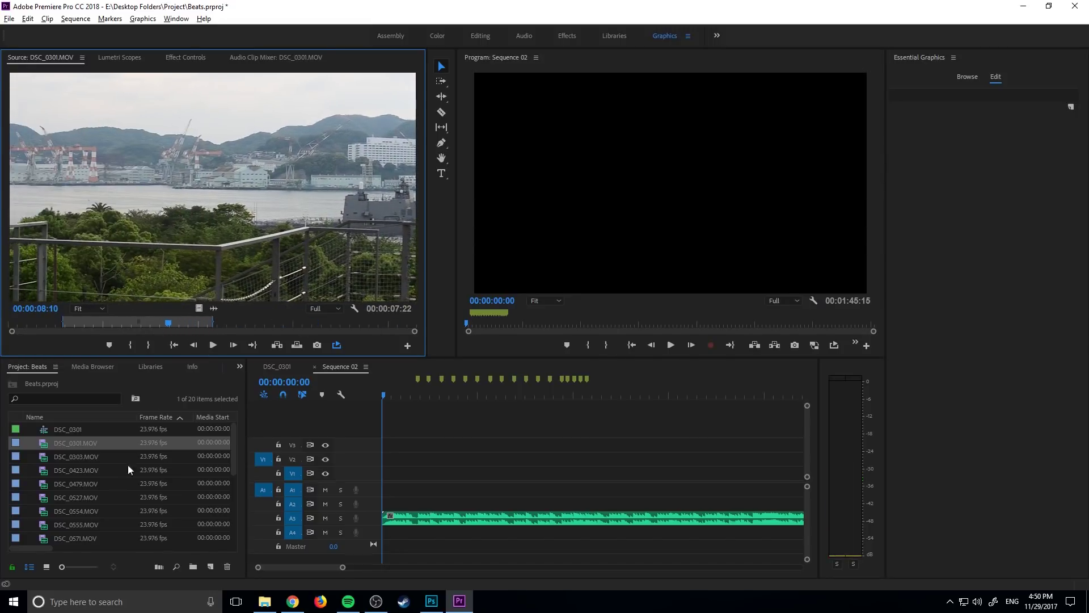
pyautogui.doubleClick(50, 496)
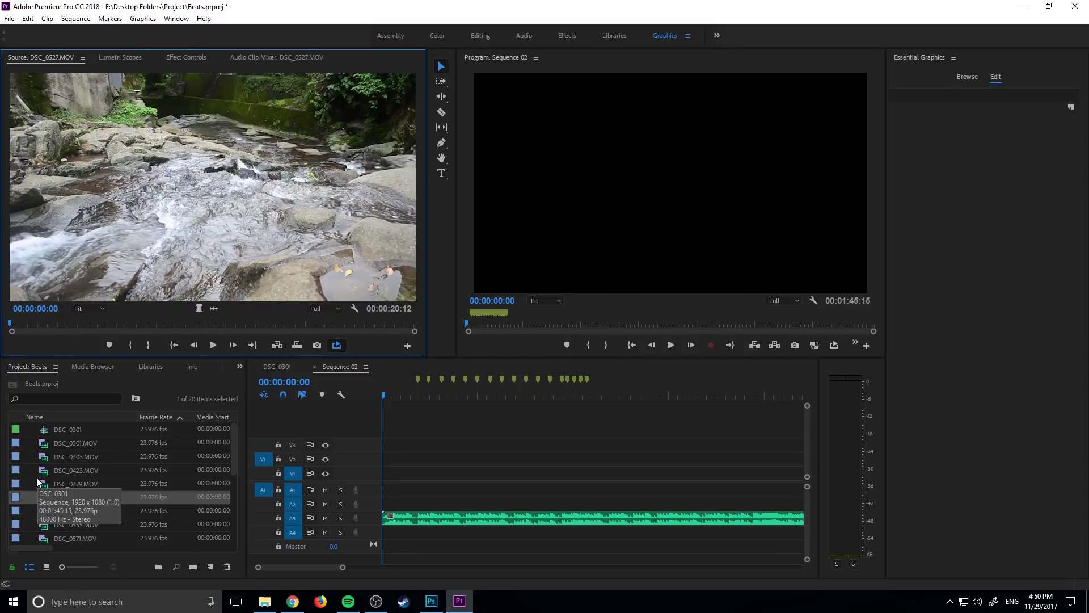
# - Mark DSC_0554.MOV from 00:00:04:15 to 00:00:16:00 in the Source monitor
pyautogui.doubleClick(47, 513)
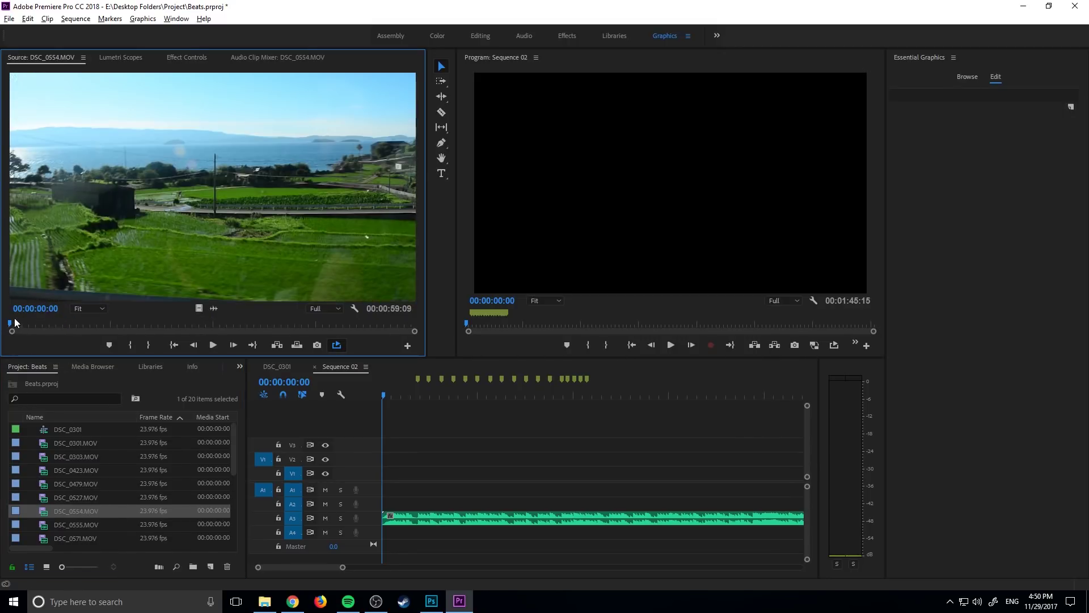
pyautogui.moveTo(12, 324); pyautogui.dragTo(43, 323)
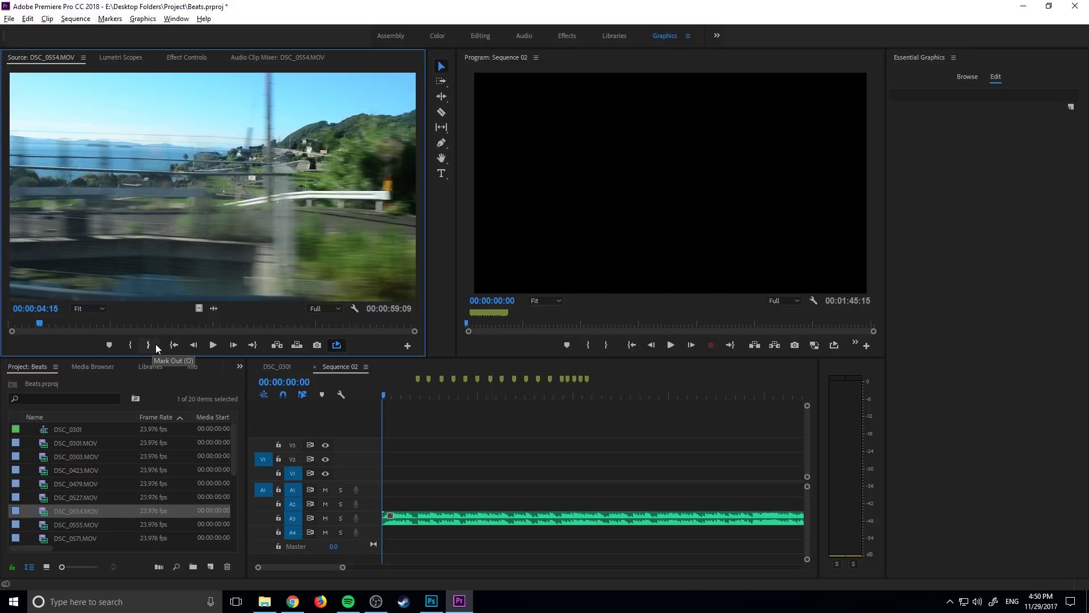
pyautogui.click(131, 344)
pyautogui.moveTo(40, 327); pyautogui.dragTo(117, 322)
pyautogui.press('o')
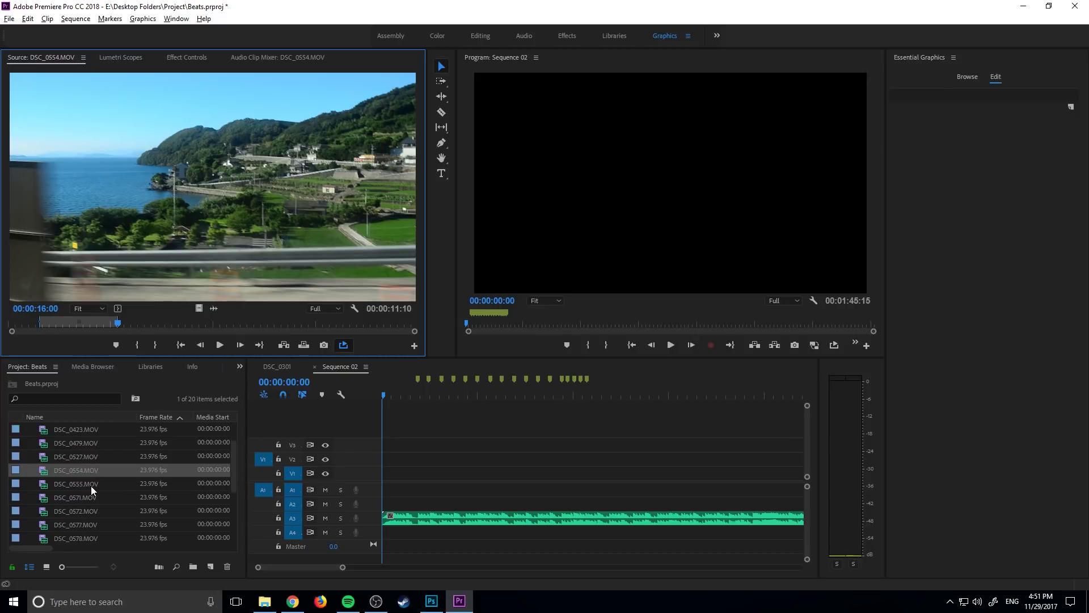
# - Browse the Project panel clip list, trying selections of DSC_0301.MOV and DSC_0625.MOV
pyautogui.scroll(-3, 93, 506)
pyautogui.scroll(1, 93, 507)
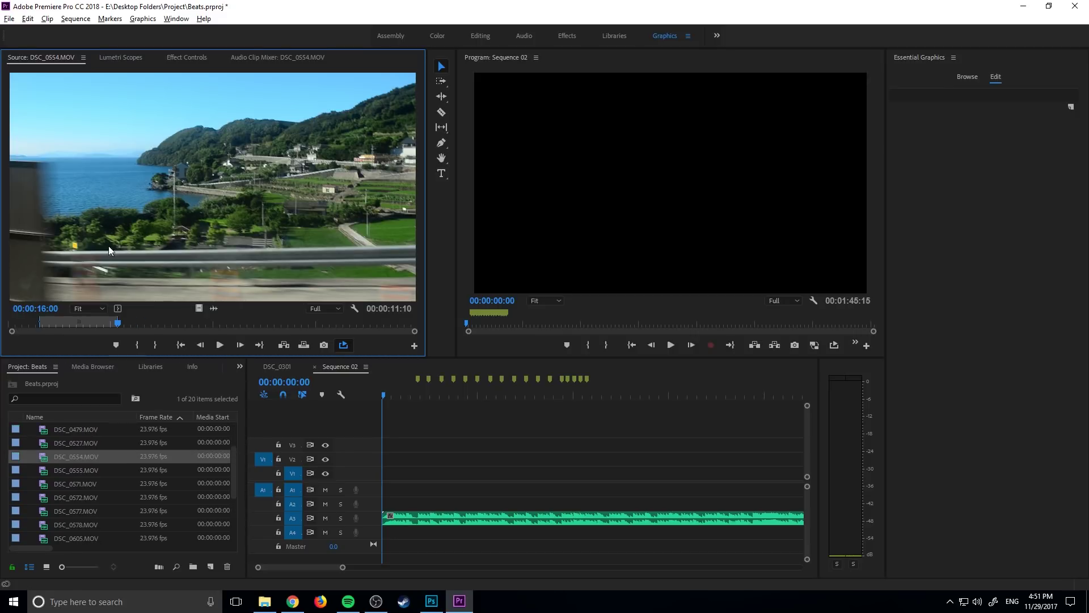
pyautogui.scroll(2, 88, 459)
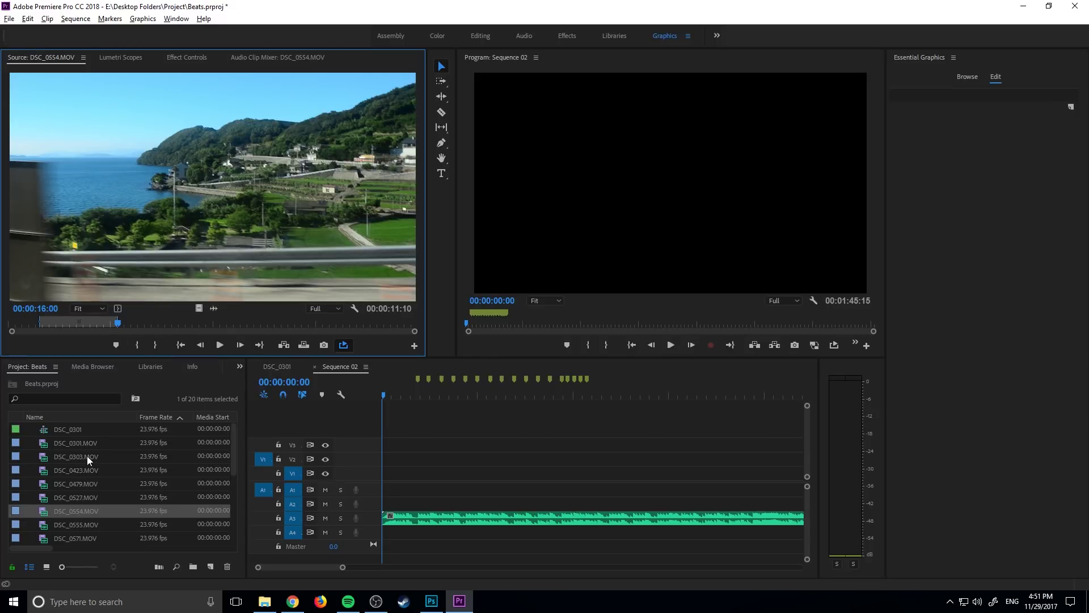
pyautogui.click(62, 439)
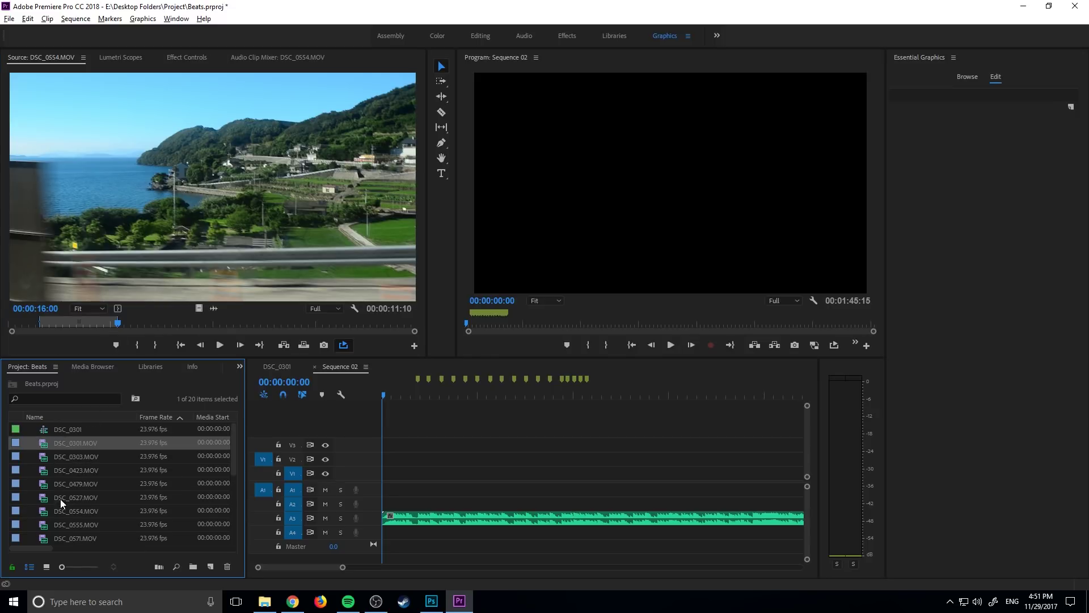
pyautogui.scroll(-2, 57, 464)
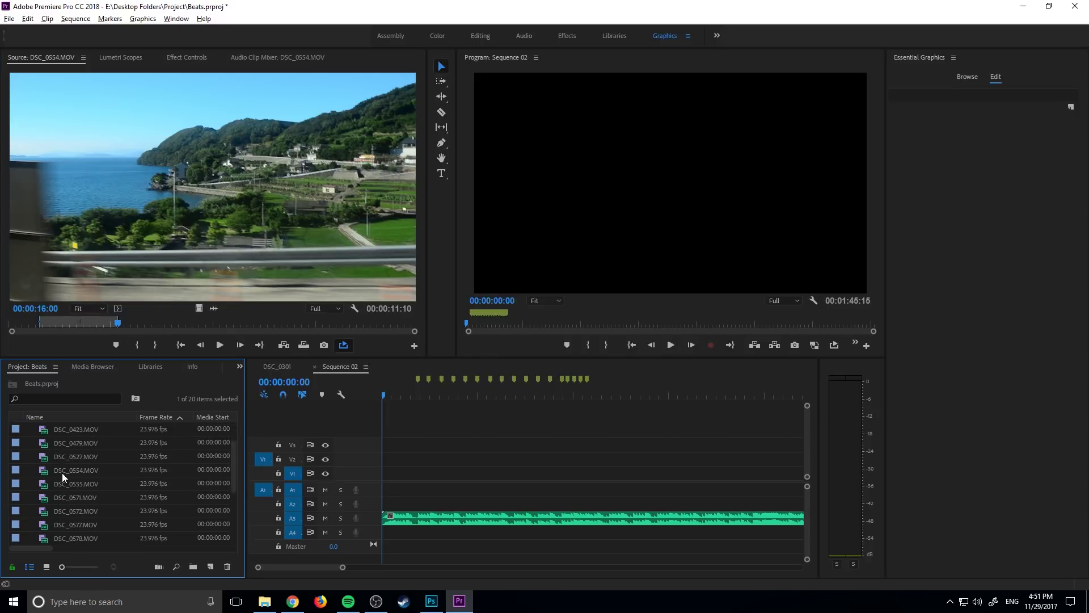
pyautogui.scroll(-1, 91, 482)
pyautogui.scroll(1, 67, 447)
pyautogui.scroll(-5, 71, 495)
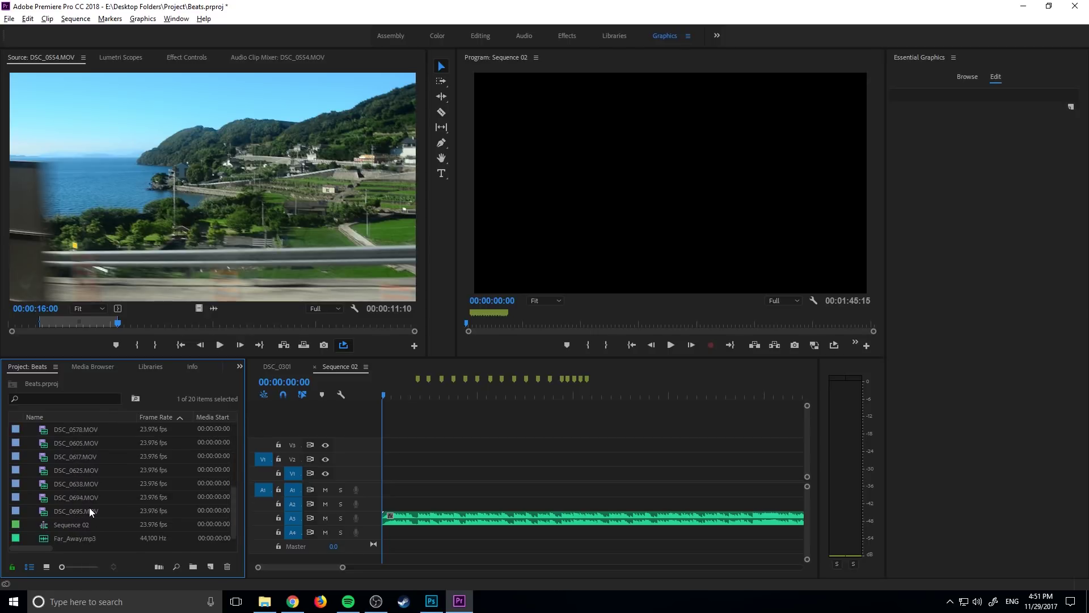
pyautogui.click(70, 469)
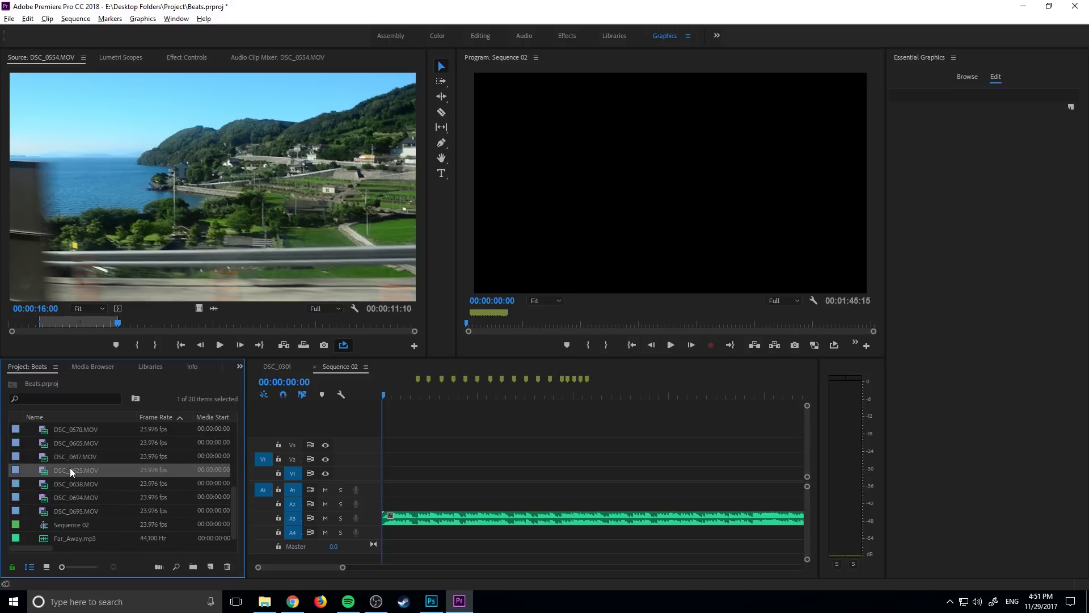
pyautogui.scroll(2, 69, 468)
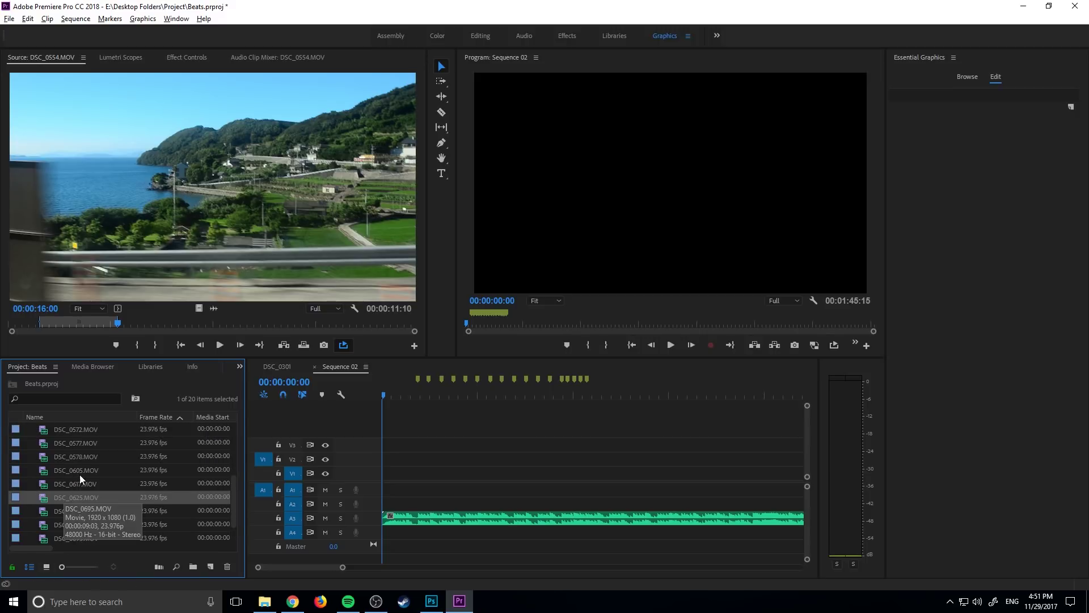
pyautogui.scroll(9, 68, 462)
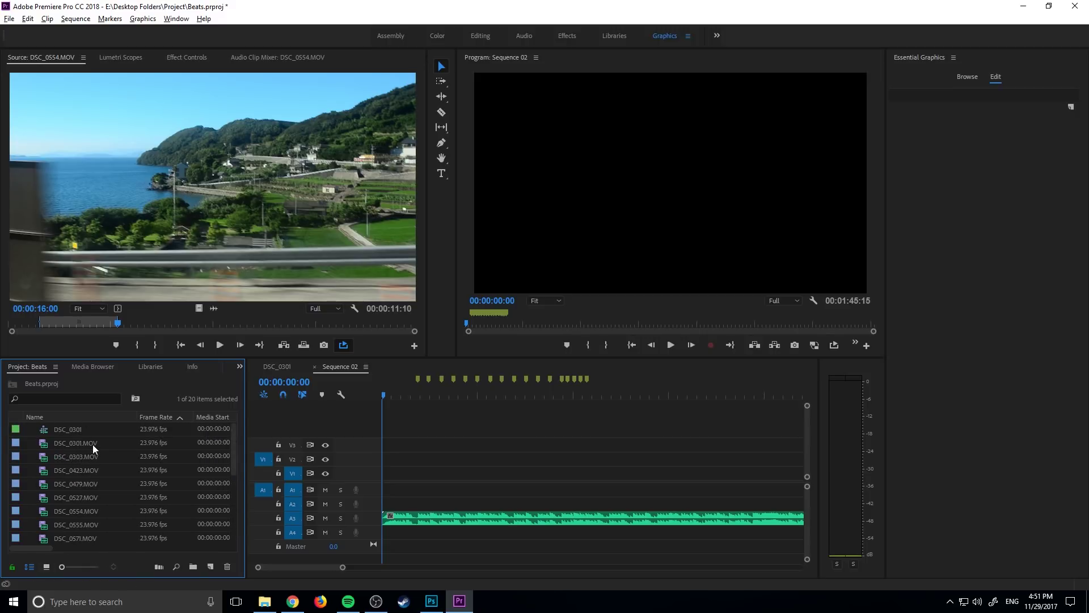
# - Start the ordered selection with DSC_0301.MOV through DSC_0571, swapping DSC_0555 for DSC_0479
pyautogui.click(93, 445)
pyautogui.keyDown('ctrl'); pyautogui.click(94, 470); pyautogui.keyUp('ctrl')
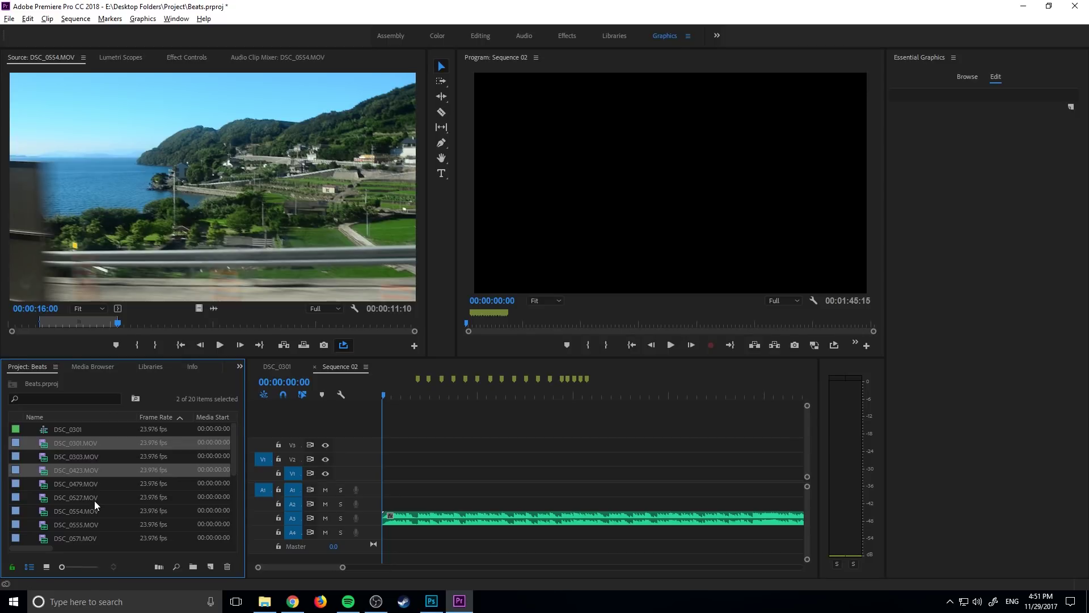
pyautogui.keyDown('ctrl'); pyautogui.click(95, 498); pyautogui.keyUp('ctrl')
pyautogui.keyDown('ctrl'); pyautogui.click(95, 523); pyautogui.keyUp('ctrl')
pyautogui.keyDown('ctrl'); pyautogui.click(94, 520); pyautogui.keyUp('ctrl')
pyautogui.keyDown('ctrl'); pyautogui.click(87, 489); pyautogui.keyUp('ctrl')
pyautogui.keyDown('ctrl'); pyautogui.click(88, 459); pyautogui.keyUp('ctrl')
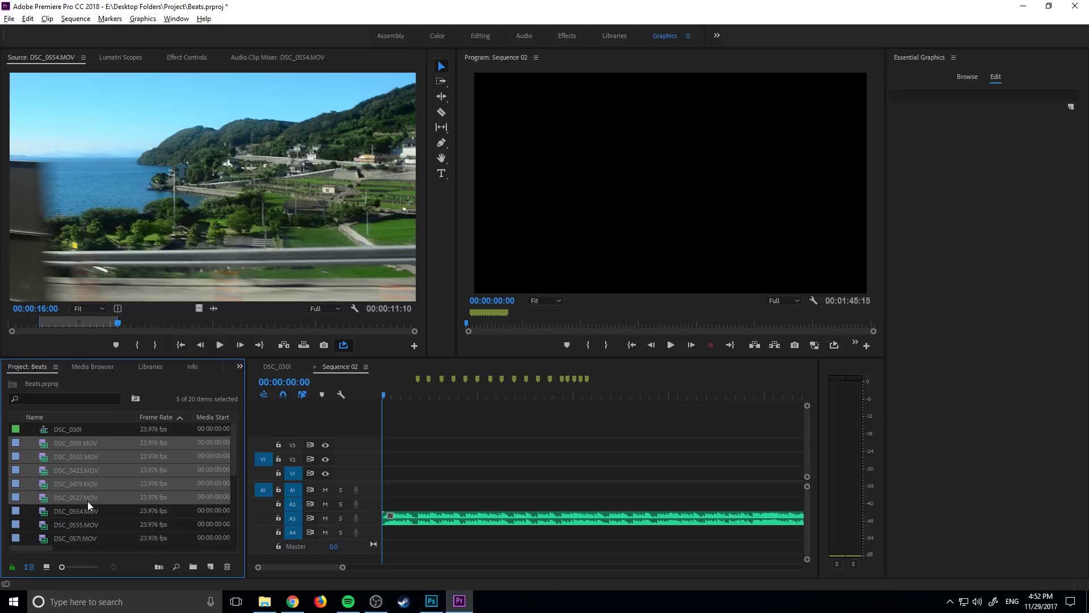
pyautogui.keyDown('ctrl'); pyautogui.click(87, 511); pyautogui.keyUp('ctrl')
pyautogui.keyDown('ctrl'); pyautogui.click(86, 524); pyautogui.keyUp('ctrl')
pyautogui.keyDown('ctrl'); pyautogui.click(87, 537); pyautogui.keyUp('ctrl')
pyautogui.scroll(-3, 98, 459)
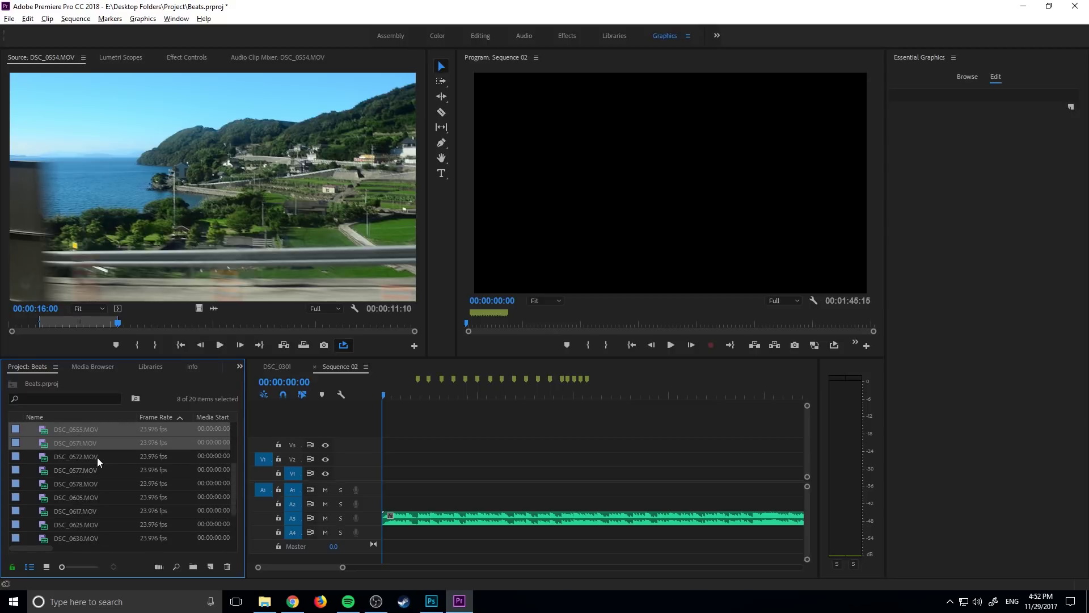
# - Add the remaining clips, ending with DSC_0577 and DSC_0572, until 17 of 20 are selected
pyautogui.keyDown('ctrl'); pyautogui.click(74, 537); pyautogui.keyUp('ctrl')
pyautogui.keyDown('ctrl'); pyautogui.click(74, 524); pyautogui.keyUp('ctrl')
pyautogui.keyDown('ctrl'); pyautogui.click(73, 512); pyautogui.keyUp('ctrl')
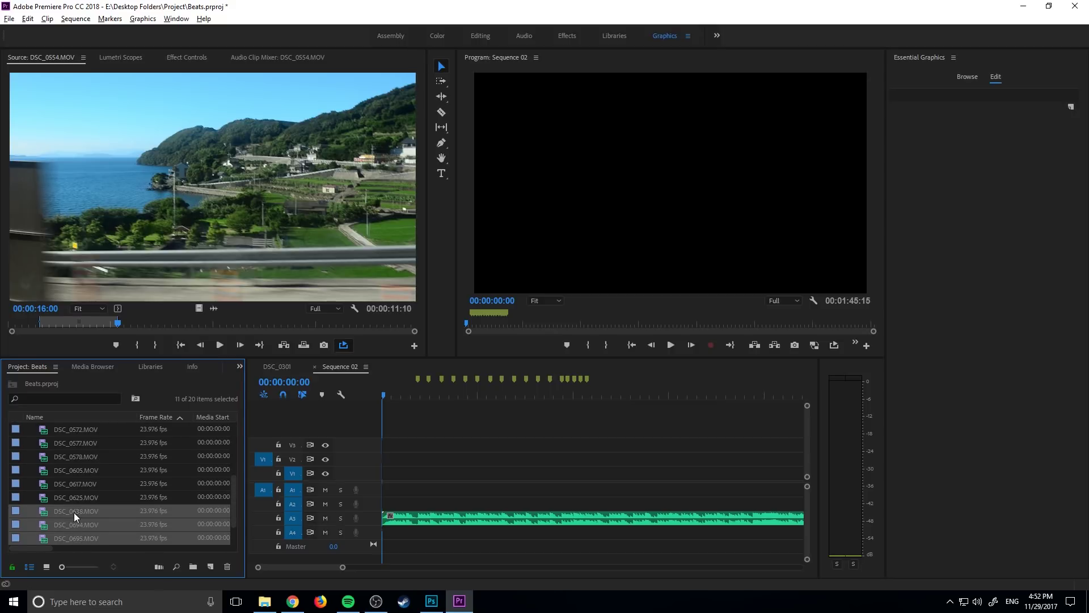
pyautogui.keyDown('ctrl'); pyautogui.click(72, 497); pyautogui.keyUp('ctrl')
pyautogui.keyDown('ctrl'); pyautogui.click(73, 482); pyautogui.keyUp('ctrl')
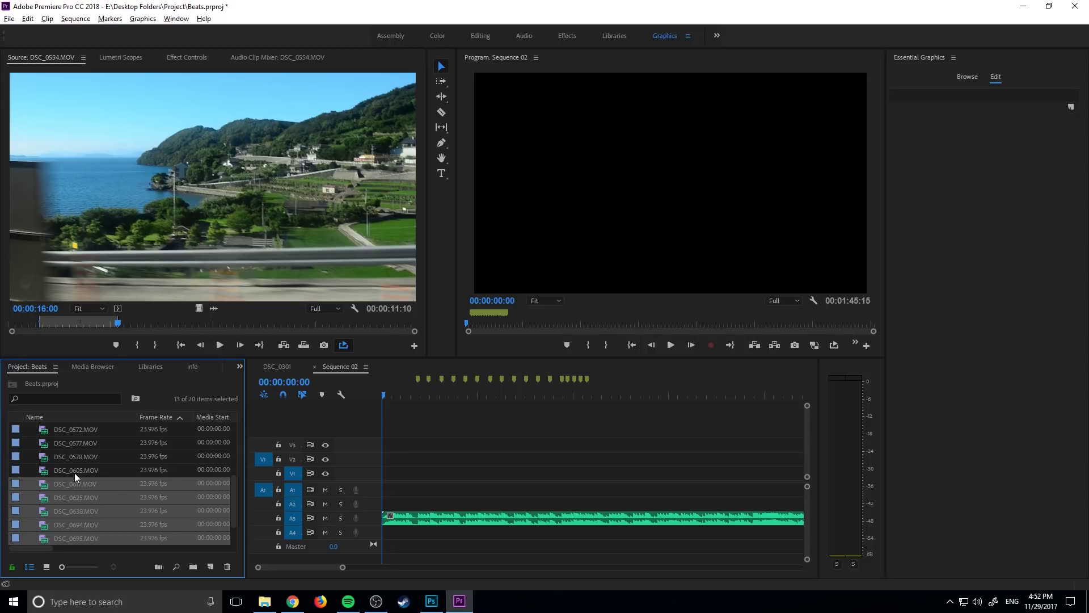
pyautogui.keyDown('ctrl'); pyautogui.click(73, 471); pyautogui.keyUp('ctrl')
pyautogui.keyDown('ctrl'); pyautogui.click(77, 457); pyautogui.keyUp('ctrl')
pyautogui.keyDown('ctrl'); pyautogui.click(77, 443); pyautogui.keyUp('ctrl')
pyautogui.keyDown('ctrl'); pyautogui.click(80, 429); pyautogui.keyUp('ctrl')
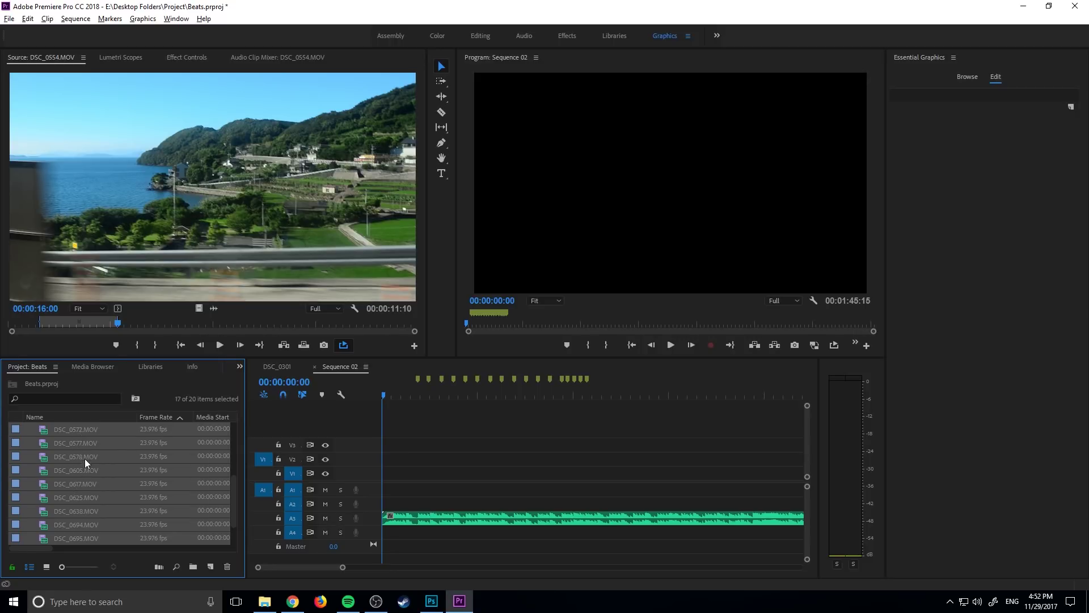
pyautogui.scroll(3, 84, 458)
pyautogui.scroll(-2, 86, 504)
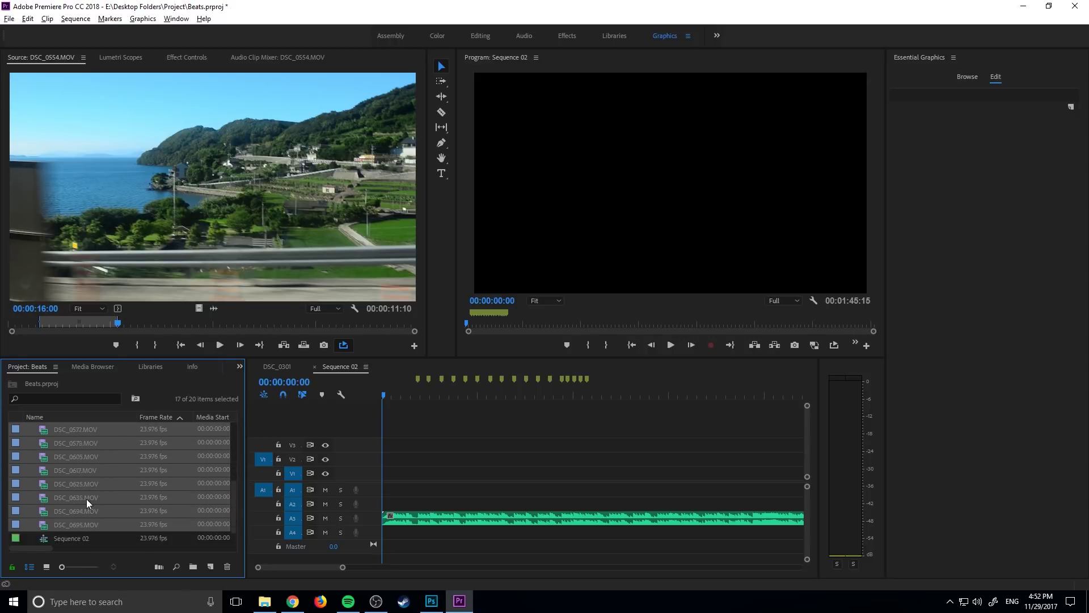
pyautogui.scroll(2, 87, 488)
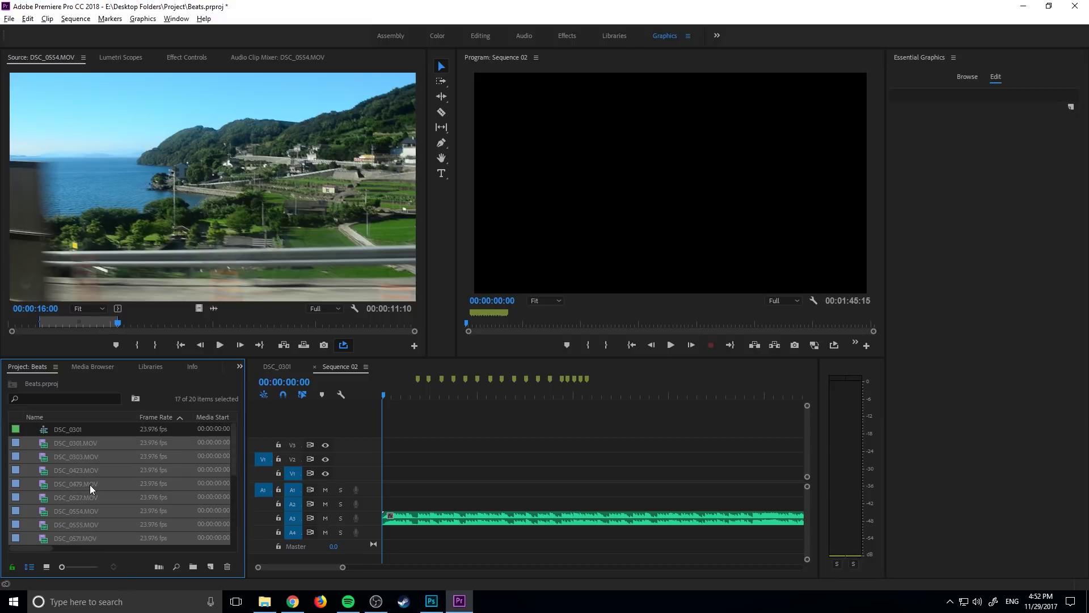
pyautogui.scroll(-4, 90, 475)
pyautogui.scroll(2, 93, 472)
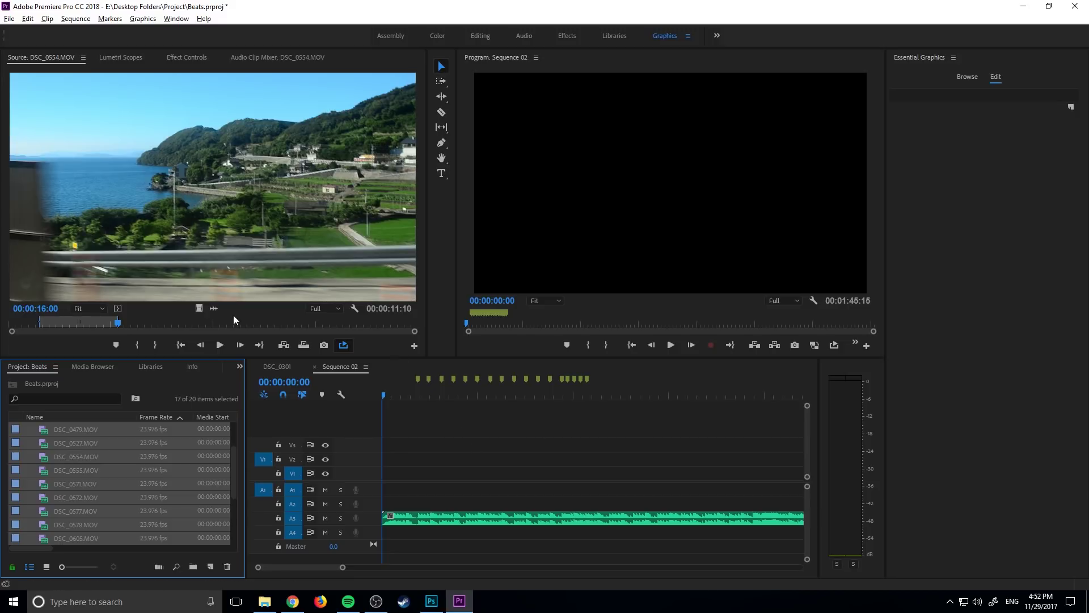
# - Run Automate to Sequence with Selection Order, At Unnumbered Markers and Overwrite Edit
pyautogui.click(55, 20)
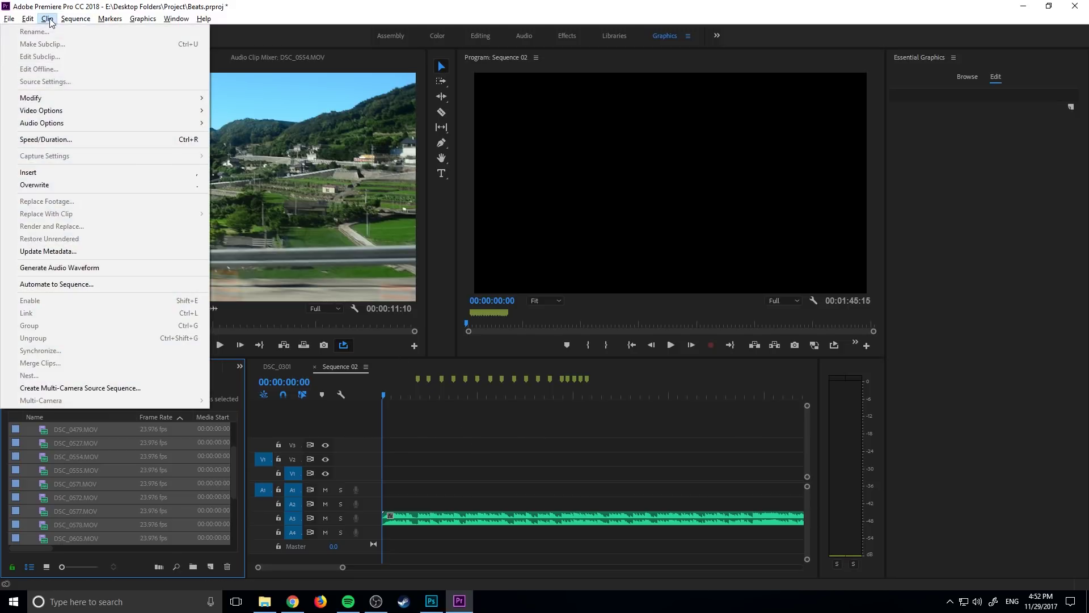
pyautogui.click(86, 286)
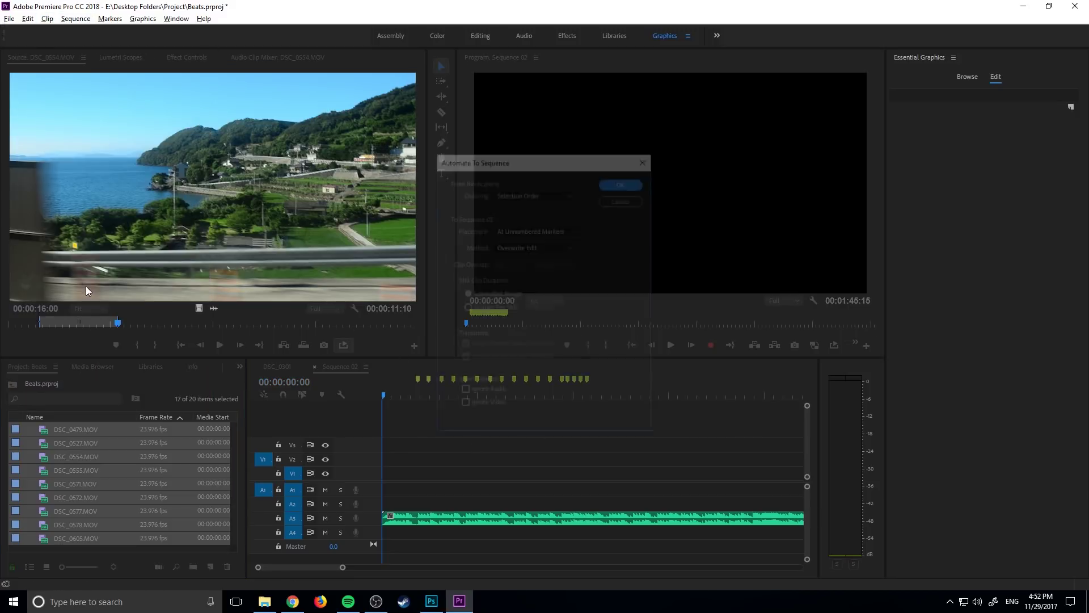
pyautogui.click(504, 194)
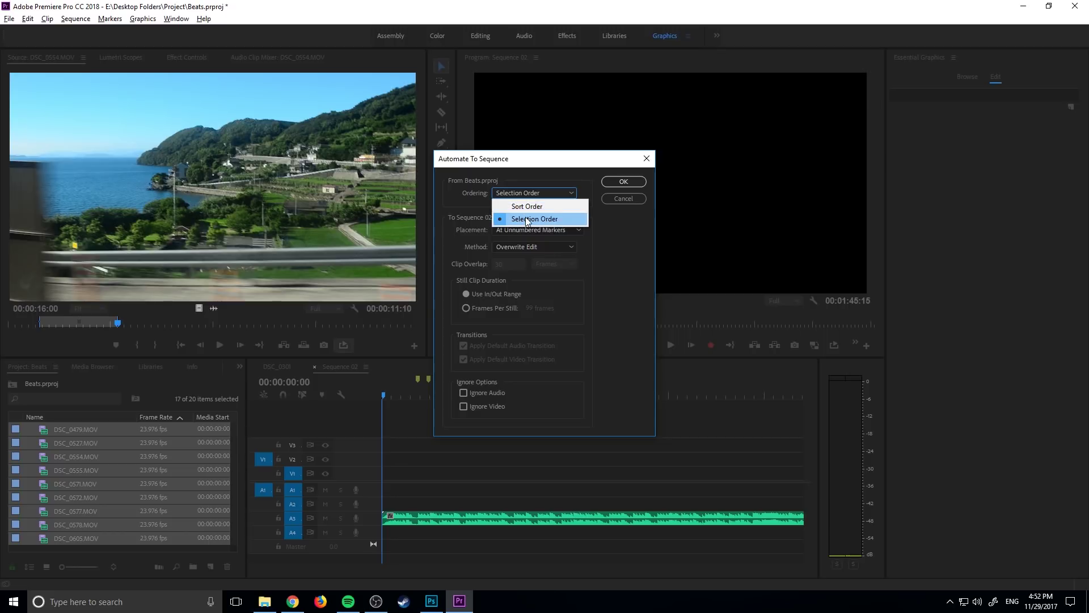
pyautogui.click(470, 195)
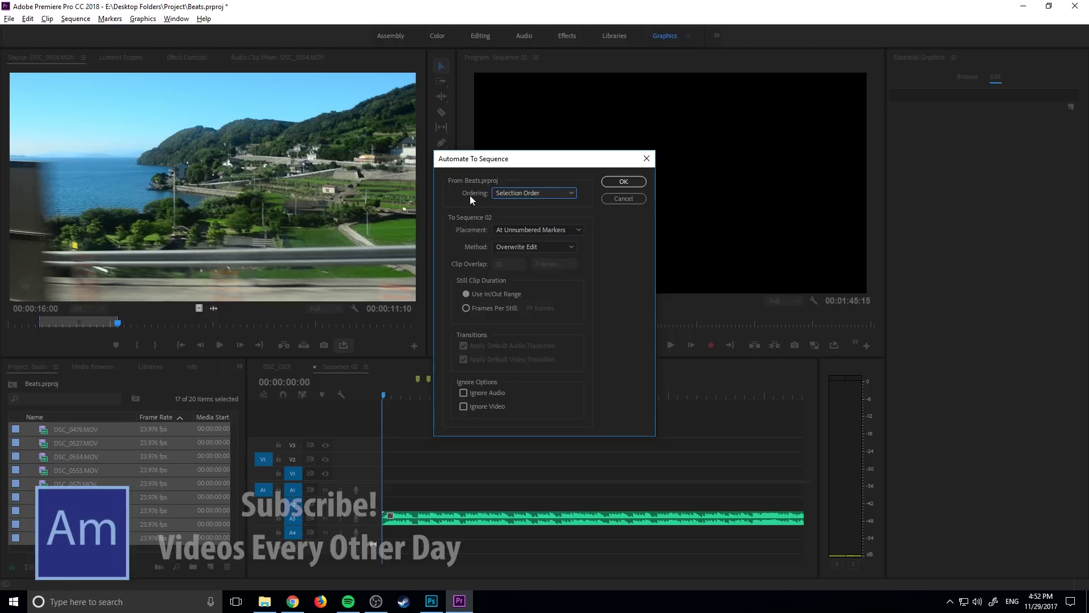
pyautogui.click(522, 230)
pyautogui.click(480, 223)
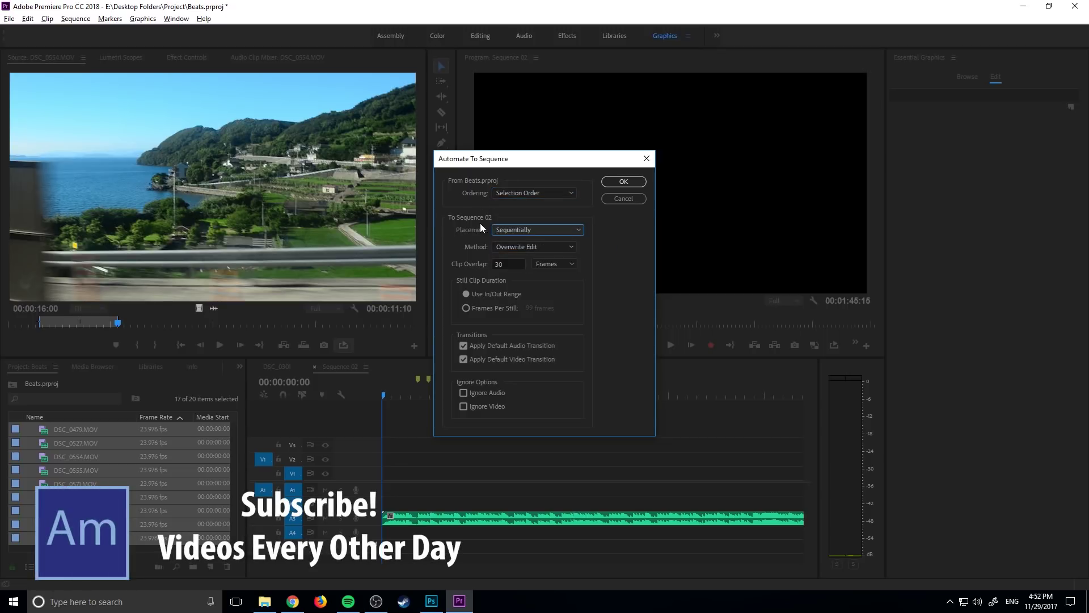
pyautogui.click(505, 230)
pyautogui.click(494, 254)
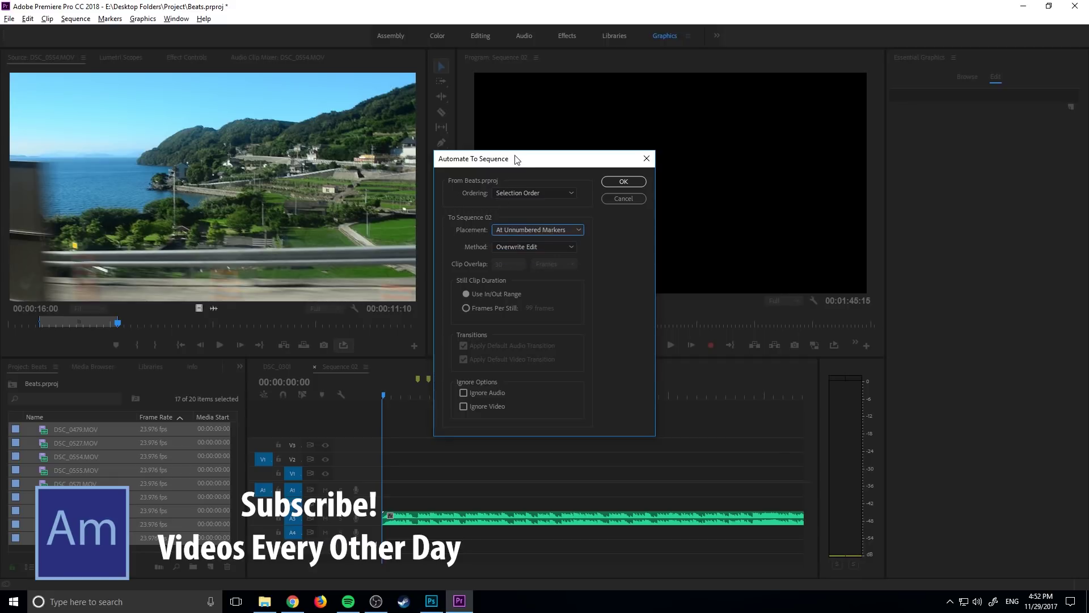
pyautogui.moveTo(515, 158); pyautogui.dragTo(724, 131)
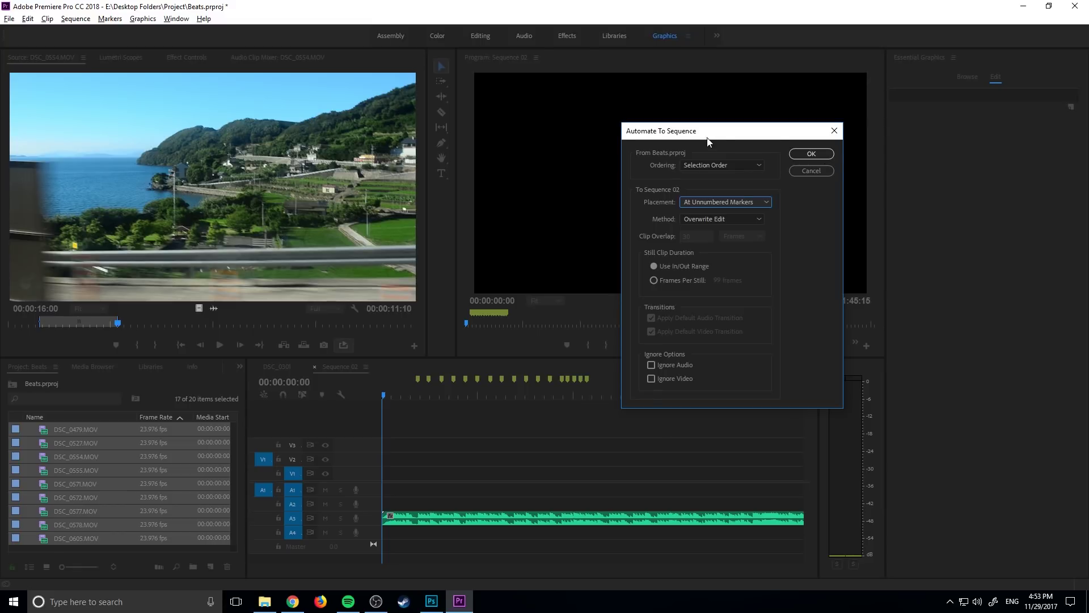
pyautogui.moveTo(709, 137); pyautogui.dragTo(887, 134)
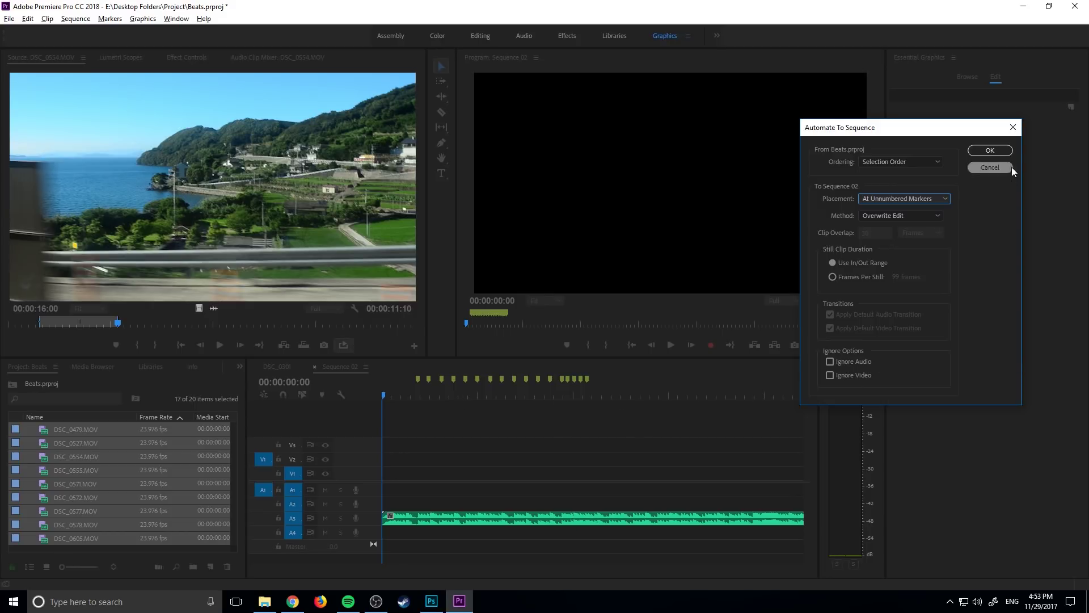
pyautogui.click(1001, 152)
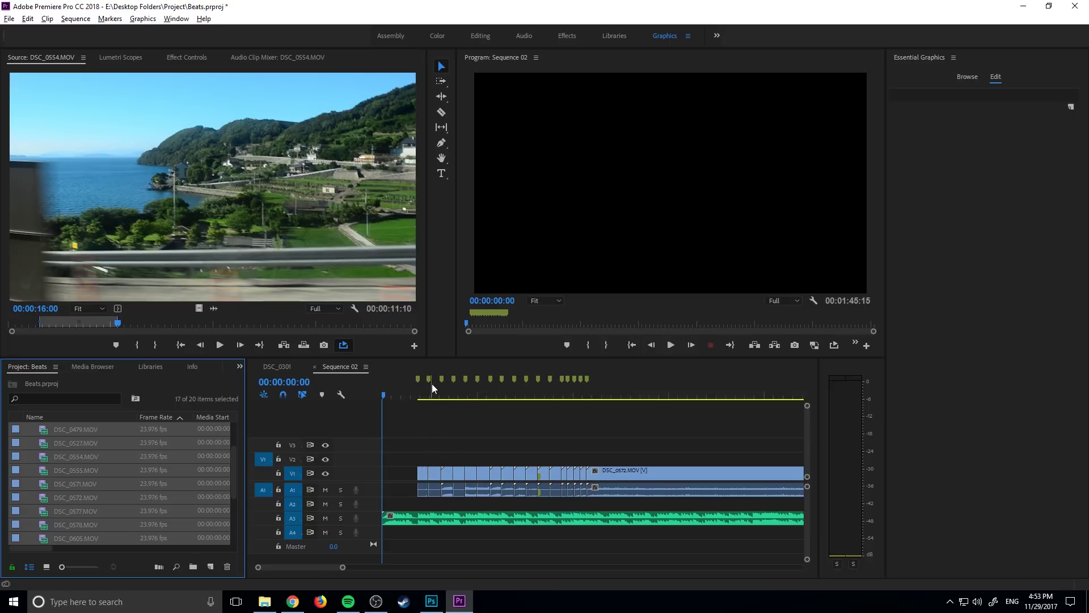
pyautogui.click(408, 394)
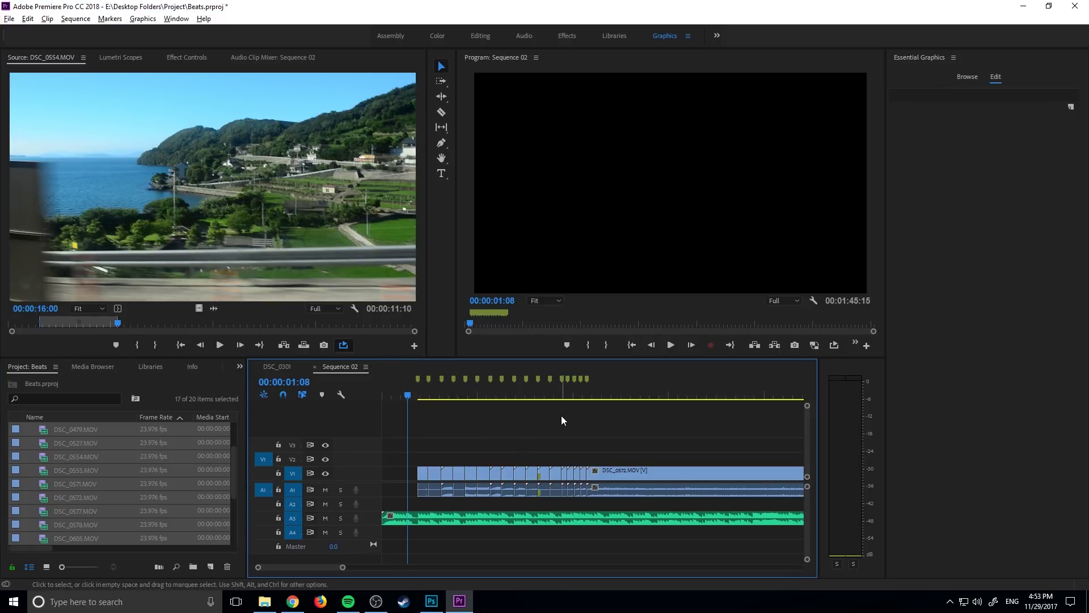
pyautogui.press('space')
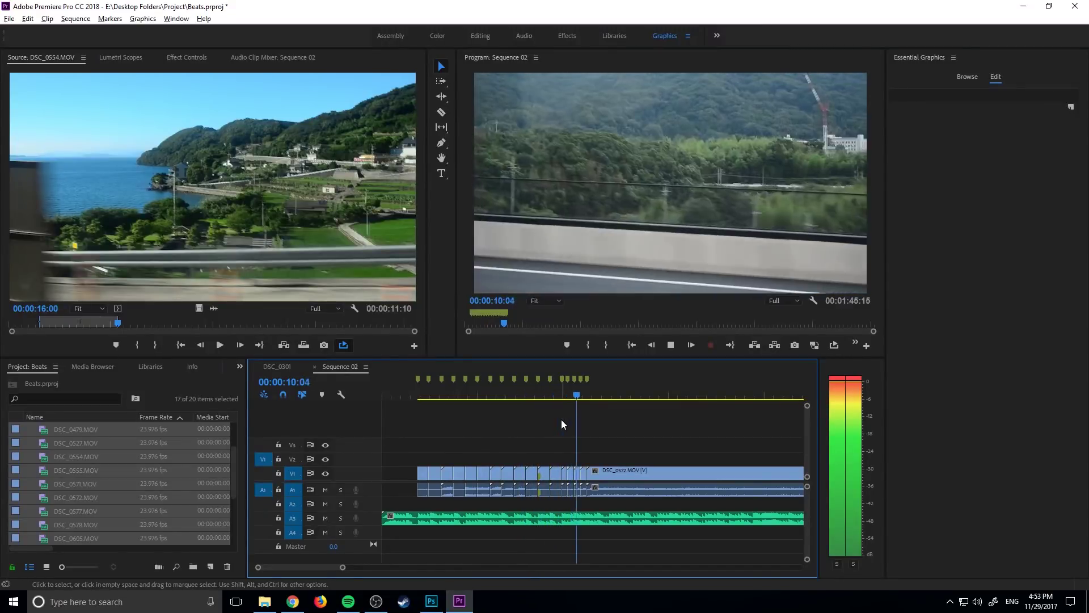
pyautogui.press('space')
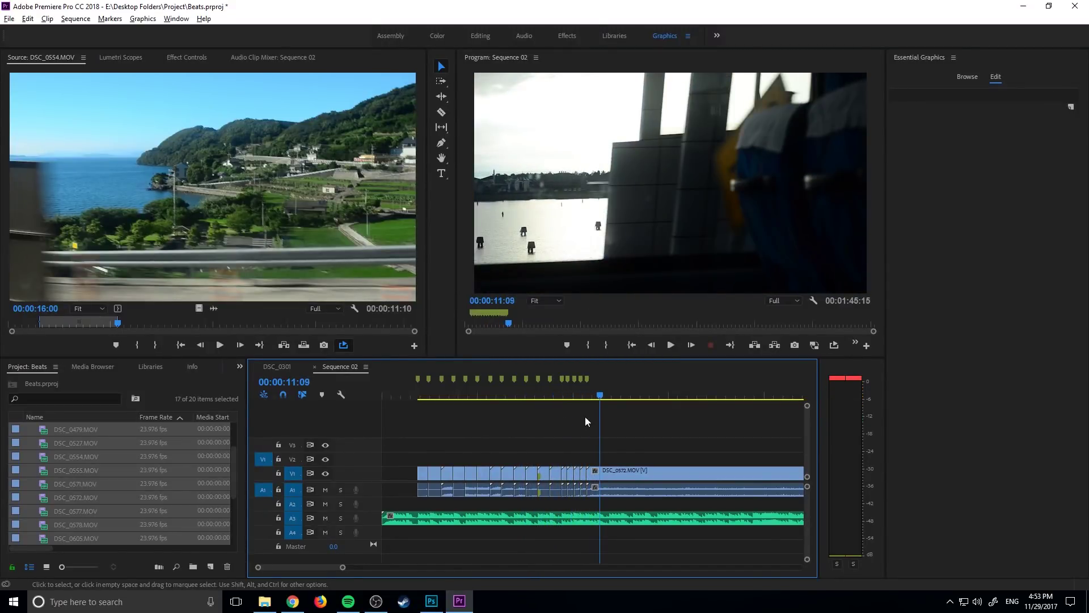
pyautogui.moveTo(602, 393); pyautogui.dragTo(405, 389)
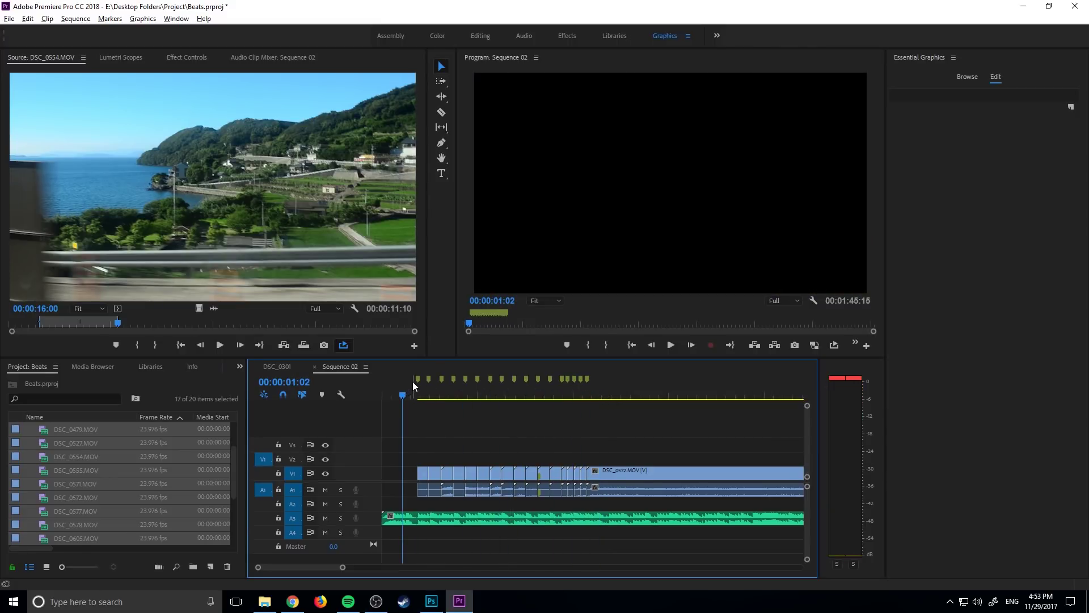